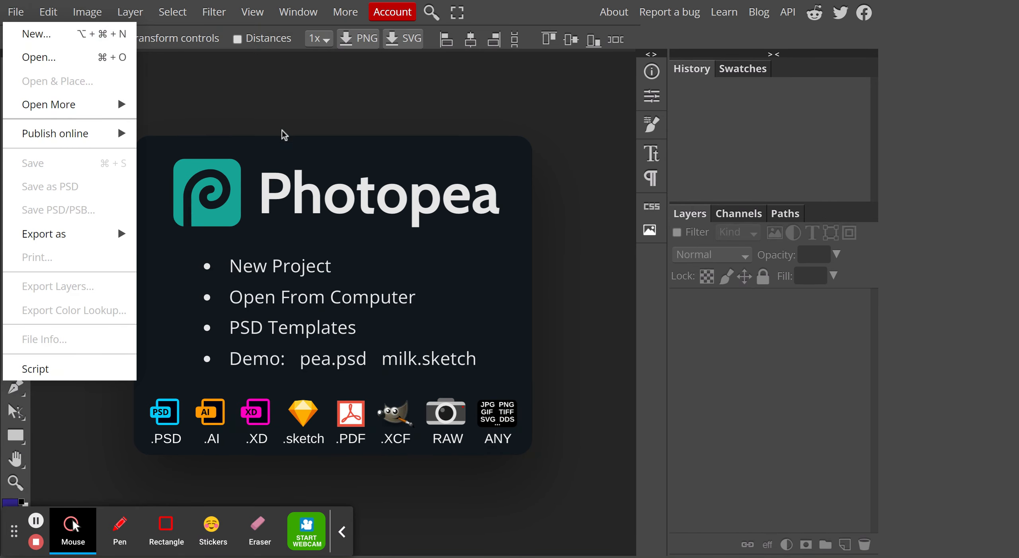
- Start a new project, search its templates with the keyword "memorial" and open the candle template headed "Hello World!"
{"action": "left_click", "coordinate": [282, 114]}
{"action": "left_click", "coordinate": [289, 269]}
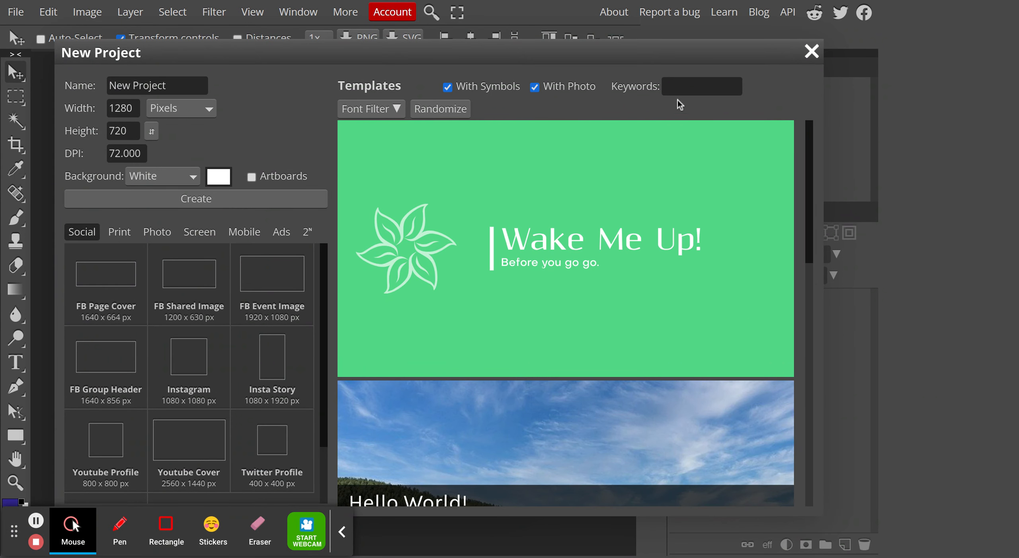
{"action": "left_click", "coordinate": [682, 84]}
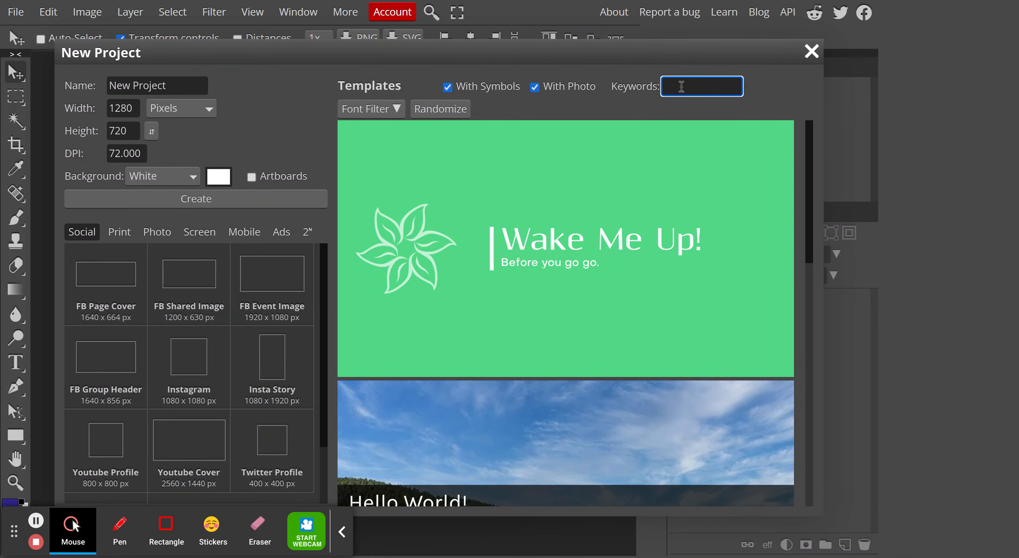
{"action": "type", "text": "memorial"}
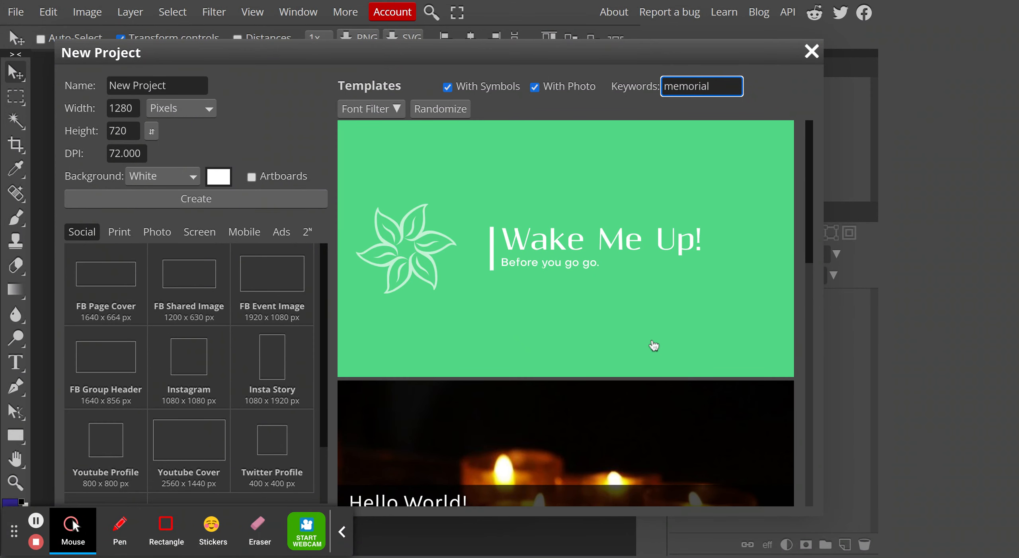
{"action": "scroll", "coordinate": [653, 345], "scroll_direction": "down", "scroll_amount": 3}
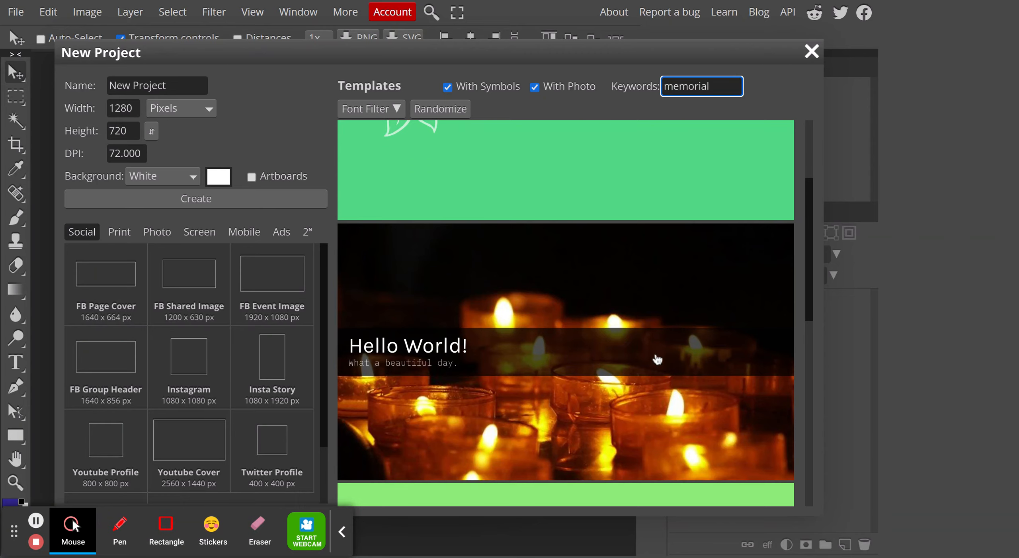
{"action": "left_click", "coordinate": [601, 412]}
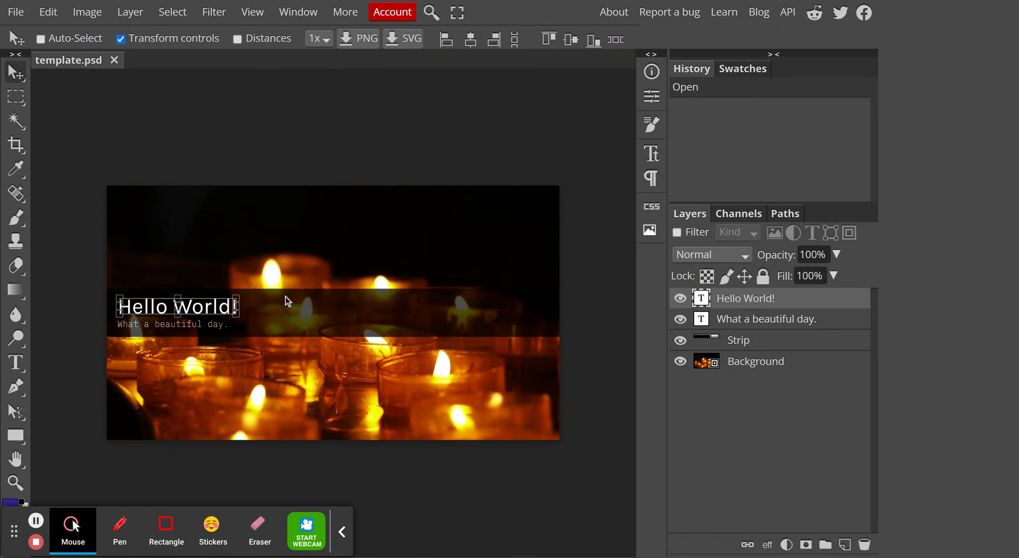
- Start another new project, name it "9/11 Tribute" and display the print size presets
{"action": "left_click", "coordinate": [15, 13]}
{"action": "left_click", "coordinate": [32, 32]}
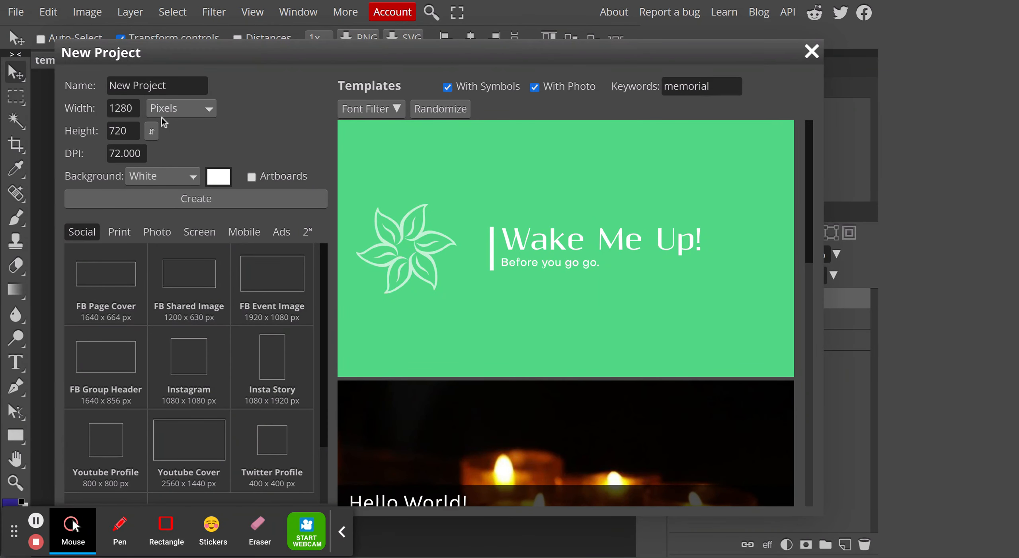
{"action": "left_click_drag", "start_coordinate": [171, 86], "coordinate": [98, 88]}
{"action": "type", "text": "9"}
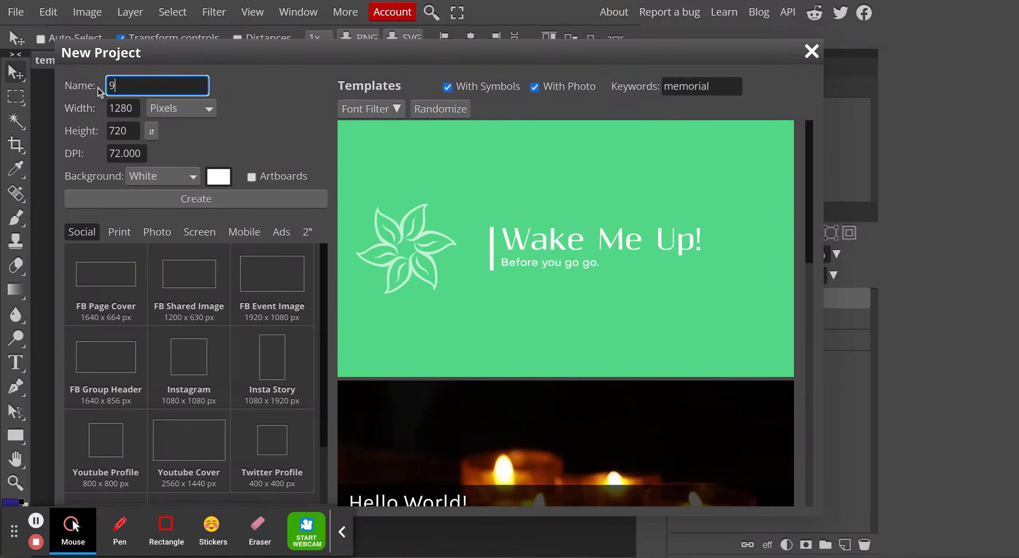
{"action": "type", "text": "/11 Tribute"}
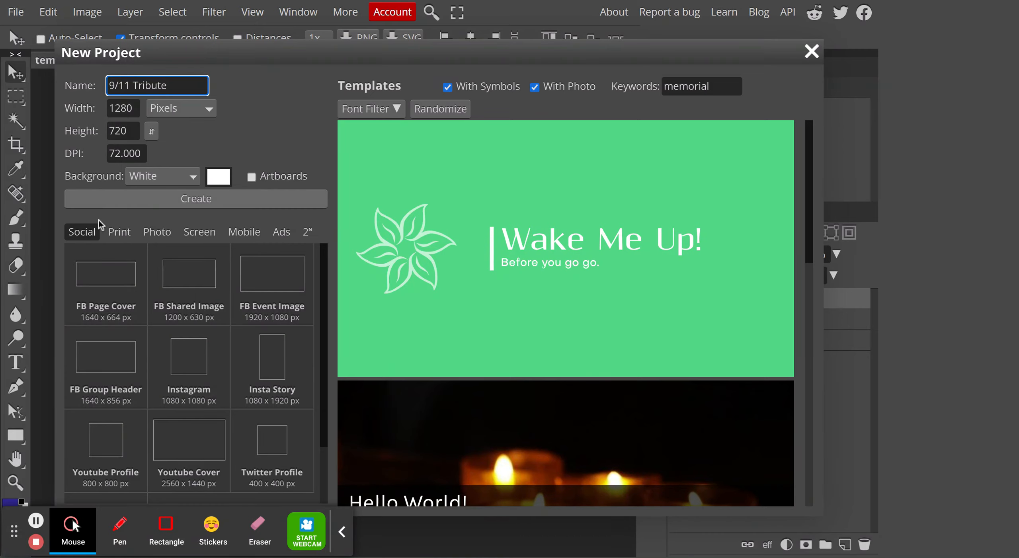
{"action": "left_click", "coordinate": [118, 230]}
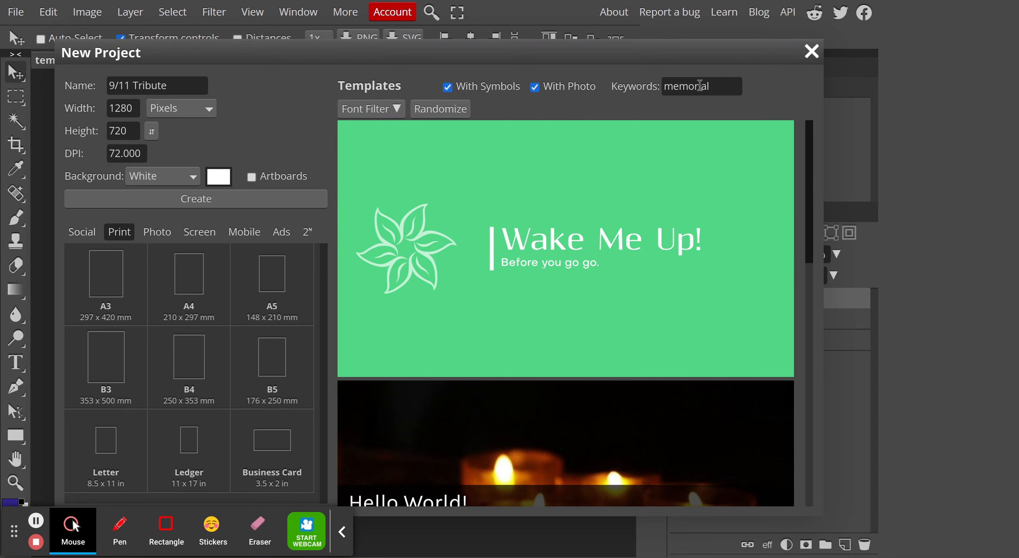
- Browse the memorial templates and open the candle photo template with the "Hello World!" heading
{"action": "scroll", "coordinate": [630, 362], "scroll_direction": "down", "scroll_amount": 3}
{"action": "scroll", "coordinate": [630, 361], "scroll_direction": "down", "scroll_amount": 6}
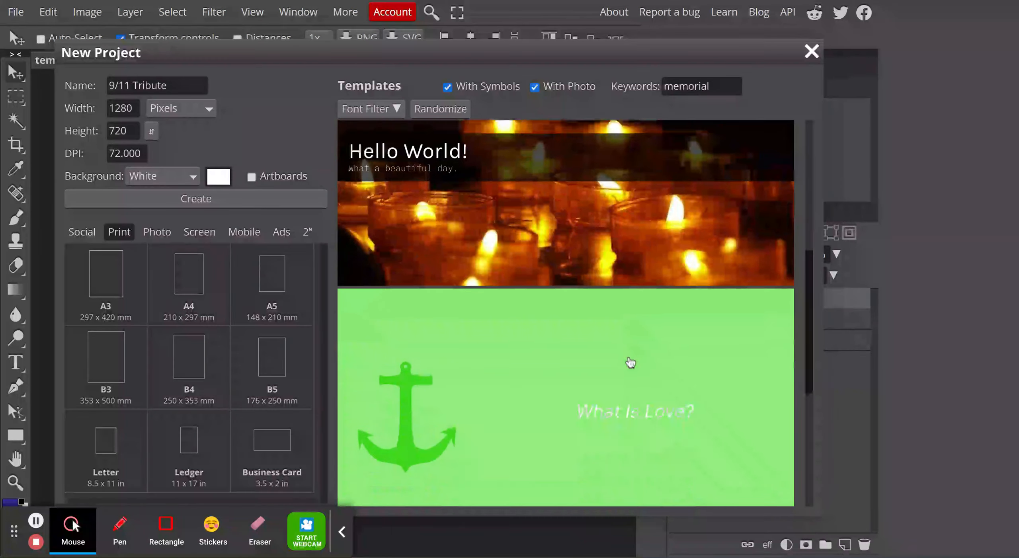
{"action": "scroll", "coordinate": [630, 361], "scroll_direction": "down", "scroll_amount": 10}
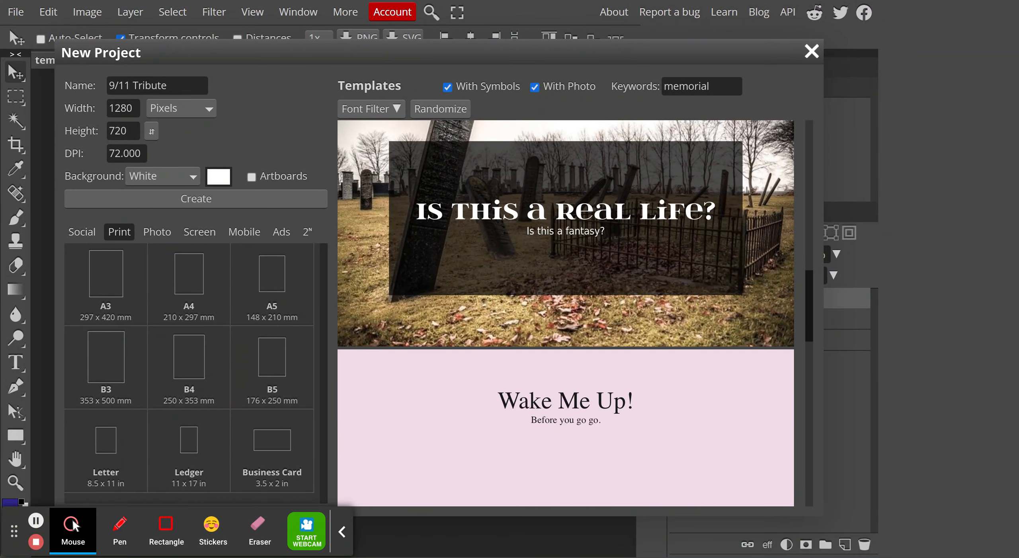
{"action": "scroll", "coordinate": [630, 361], "scroll_direction": "down", "scroll_amount": 10}
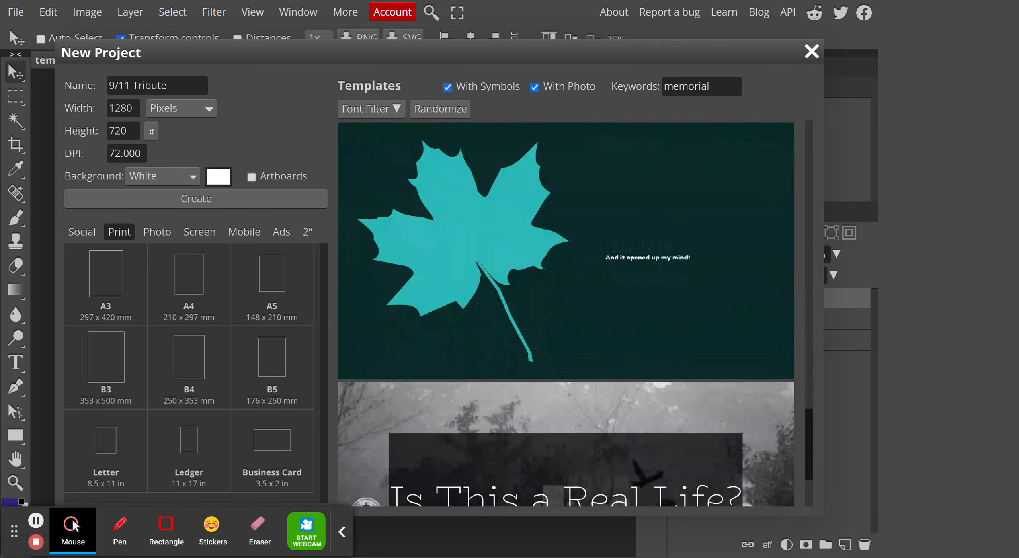
{"action": "scroll", "coordinate": [630, 361], "scroll_direction": "down", "scroll_amount": 10}
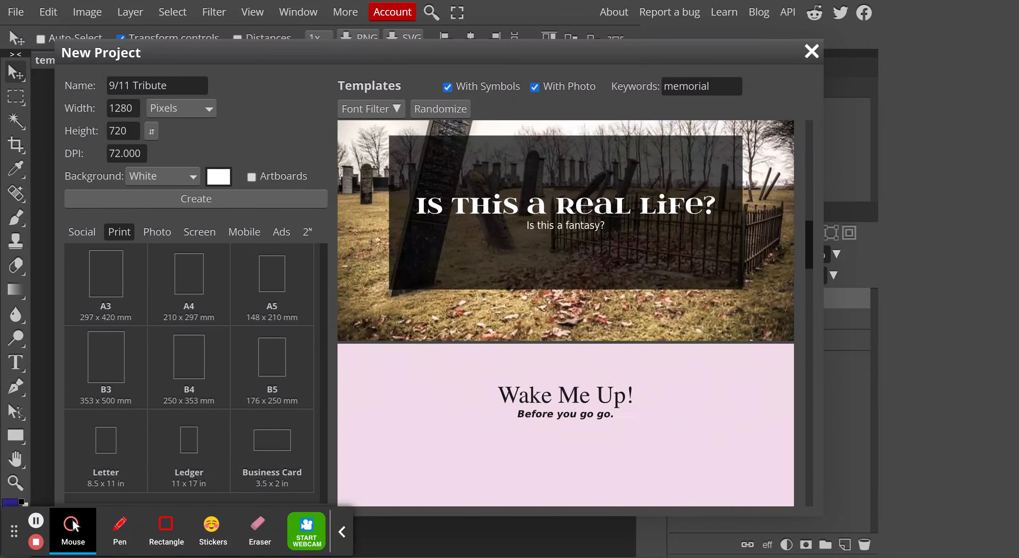
{"action": "scroll", "coordinate": [630, 361], "scroll_direction": "up", "scroll_amount": 3}
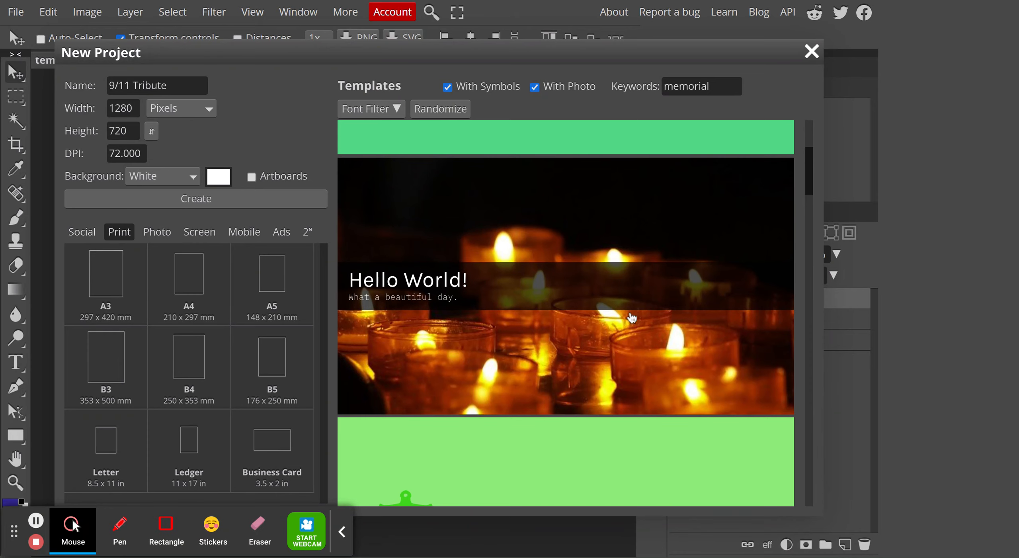
{"action": "left_click", "coordinate": [633, 313]}
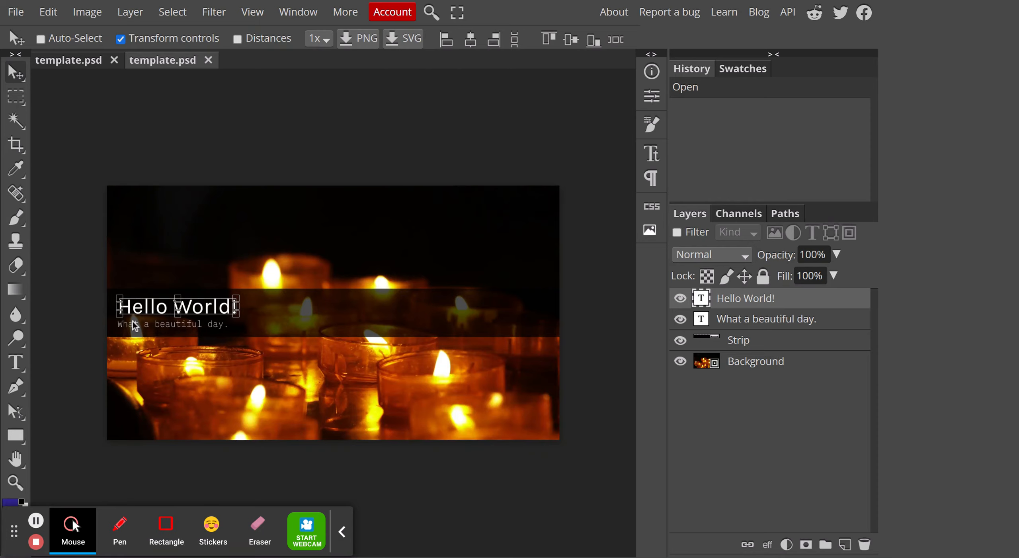
- Toggle the "Hello World!" text layer's visibility off and back on twice
{"action": "left_click", "coordinate": [680, 299]}
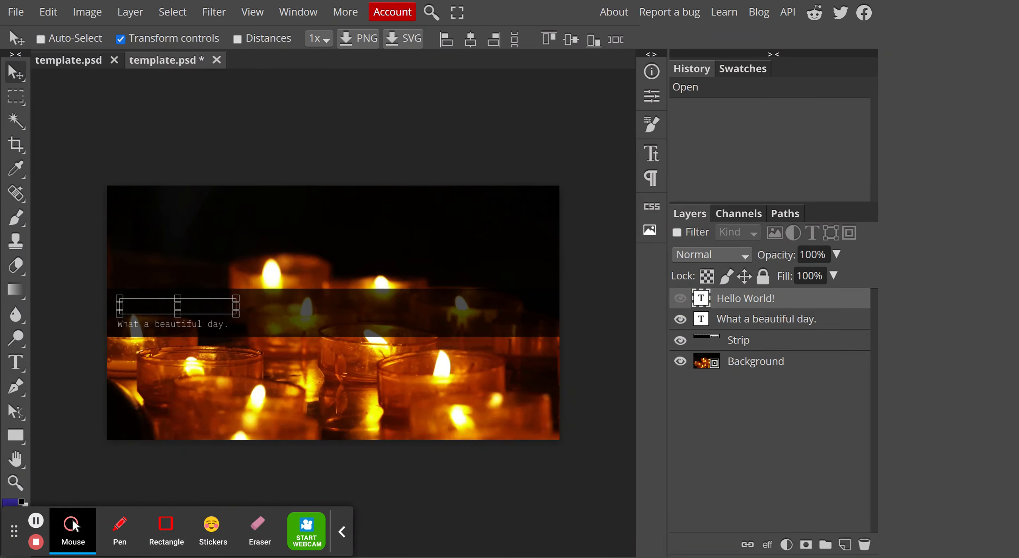
{"action": "left_click", "coordinate": [680, 298]}
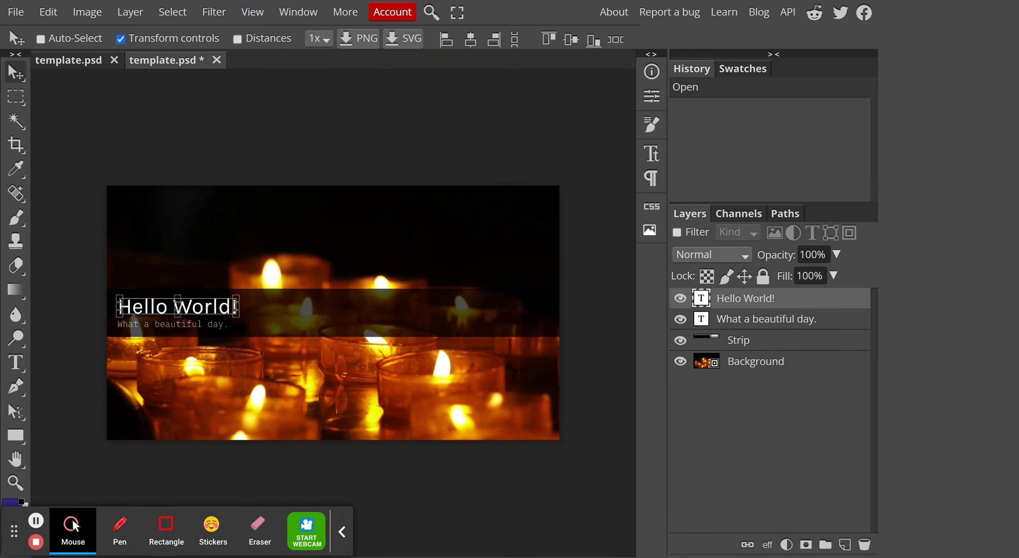
{"action": "left_click", "coordinate": [680, 298]}
{"action": "left_click", "coordinate": [680, 298]}
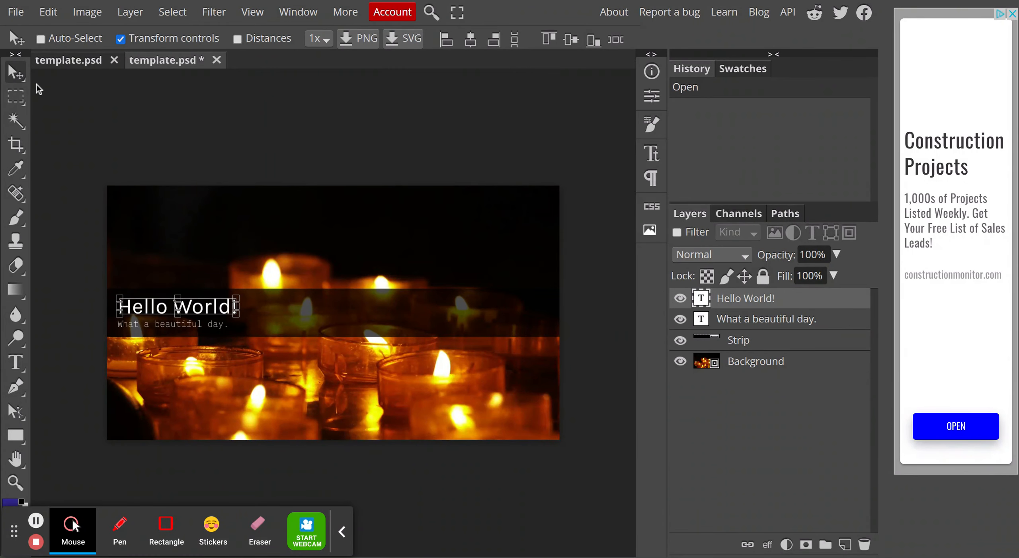
- Place the 9118 image of the towers into the candle template and enlarge it proportionally to 226.37%
{"action": "left_click", "coordinate": [19, 14]}
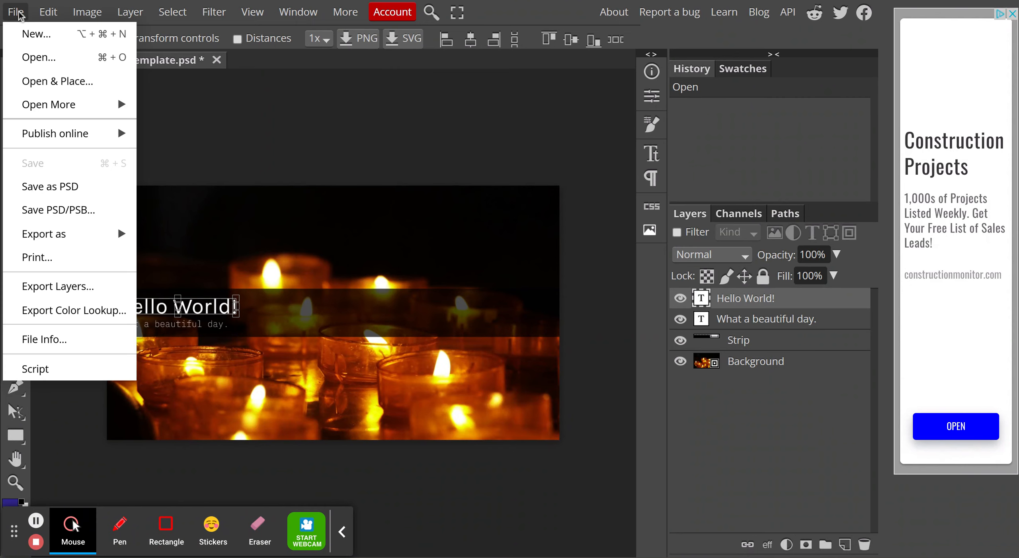
{"action": "left_click", "coordinate": [44, 83]}
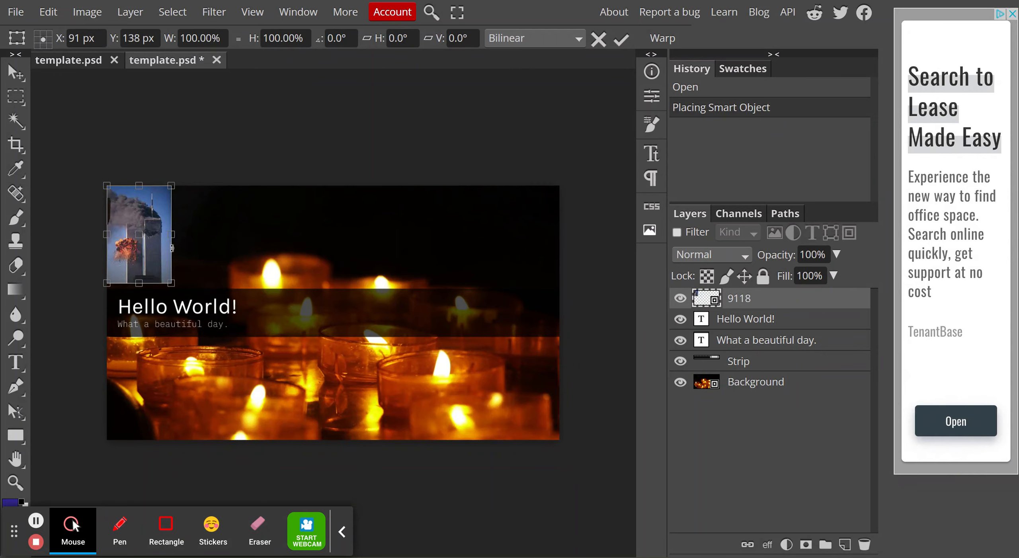
{"action": "left_click_drag", "start_coordinate": [172, 284], "coordinate": [252, 406]}
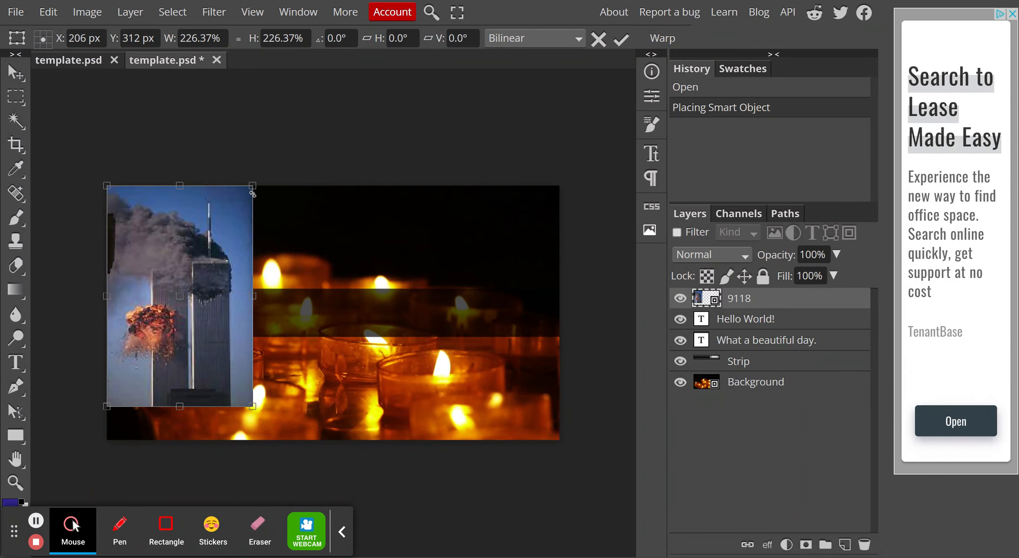
{"action": "left_click", "coordinate": [48, 12]}
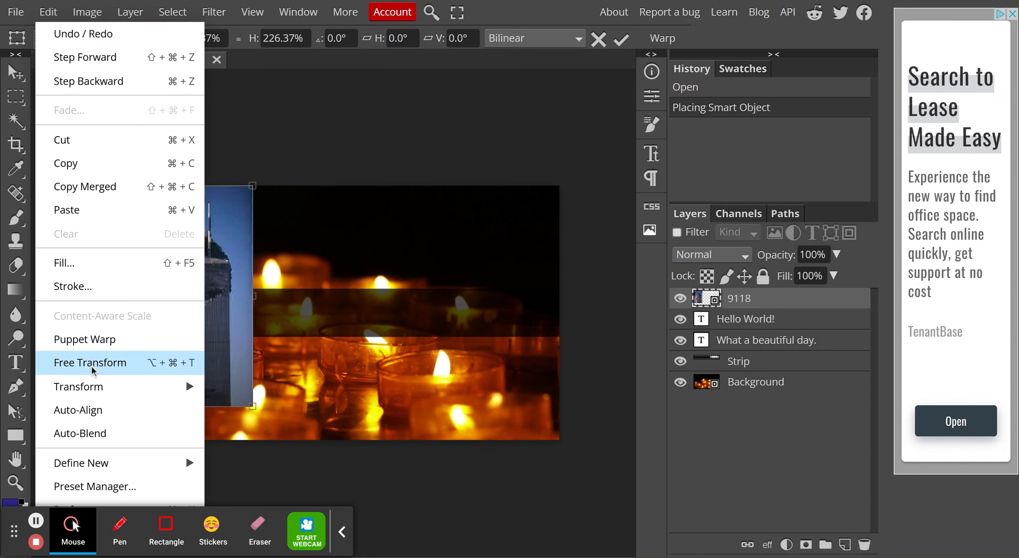
{"action": "mouse_move", "coordinate": [99, 391]}
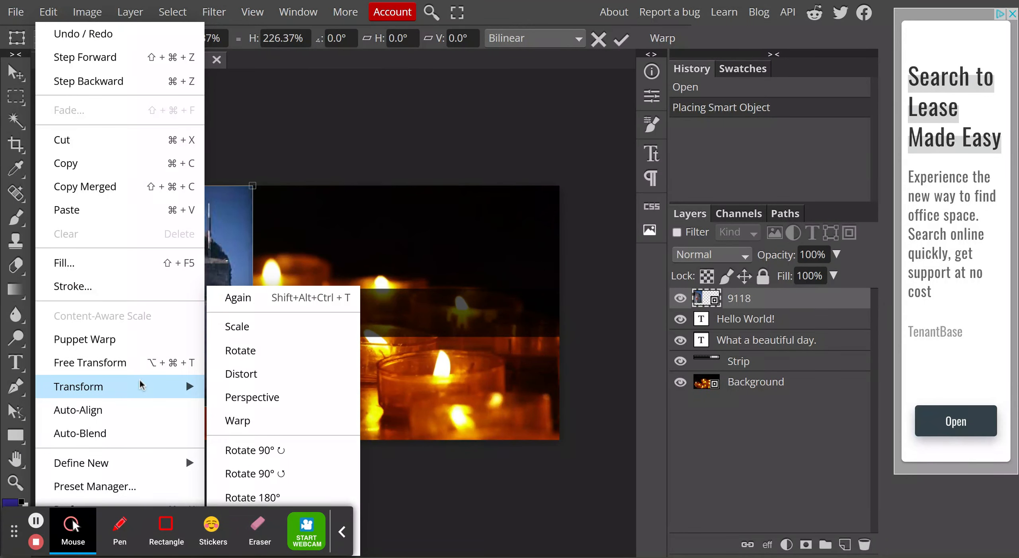
{"action": "left_click", "coordinate": [288, 124]}
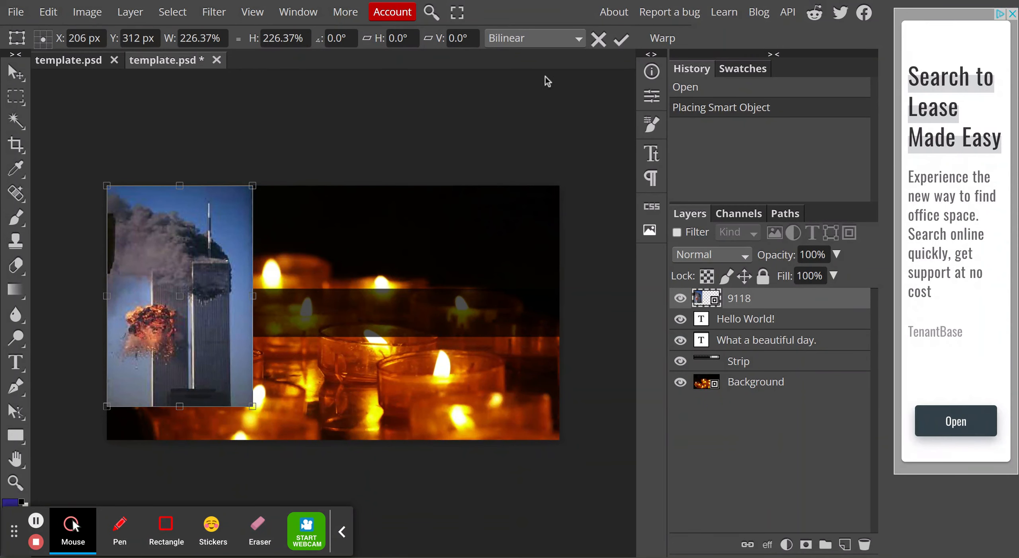
{"action": "left_click", "coordinate": [621, 40]}
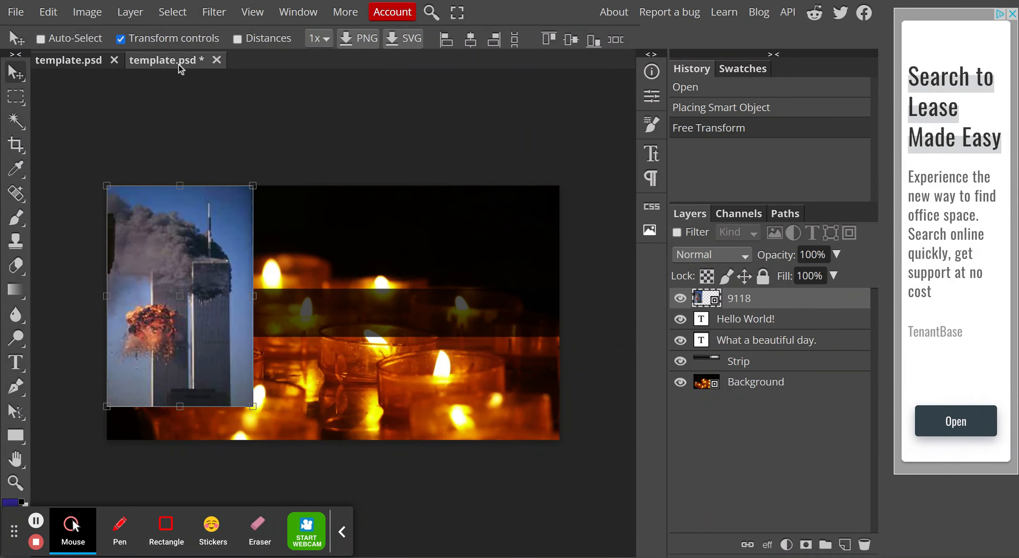
- Move the 9118 image layer below both text layers and above the Strip layer
{"action": "left_click", "coordinate": [120, 39]}
{"action": "left_click", "coordinate": [121, 40]}
{"action": "left_click_drag", "start_coordinate": [740, 298], "coordinate": [740, 350]}
- Change the "Hello World!" heading's font to Kavoon and replace its text with "9/11 Tribute"
{"action": "left_click", "coordinate": [746, 299]}
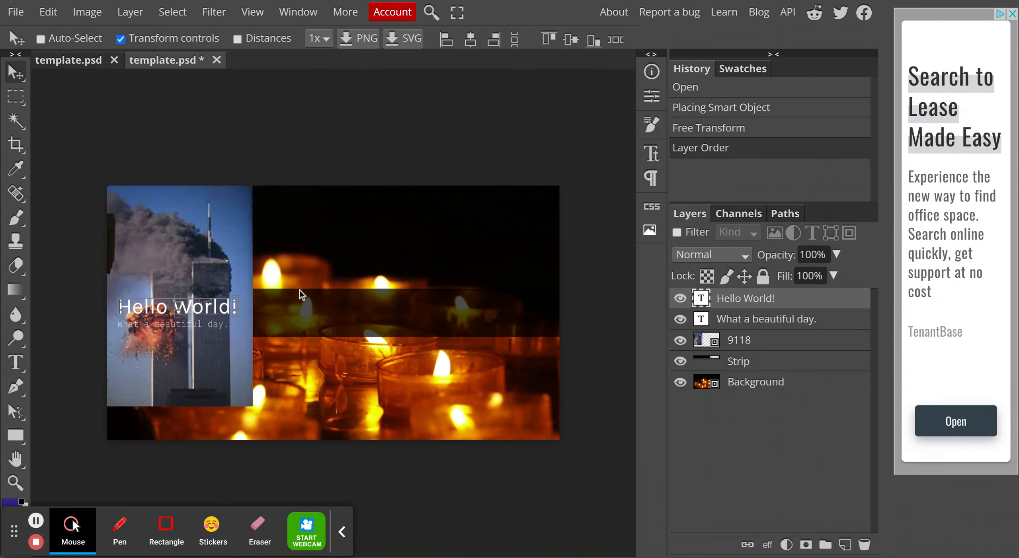
{"action": "double_click", "coordinate": [215, 314]}
{"action": "left_click", "coordinate": [99, 38]}
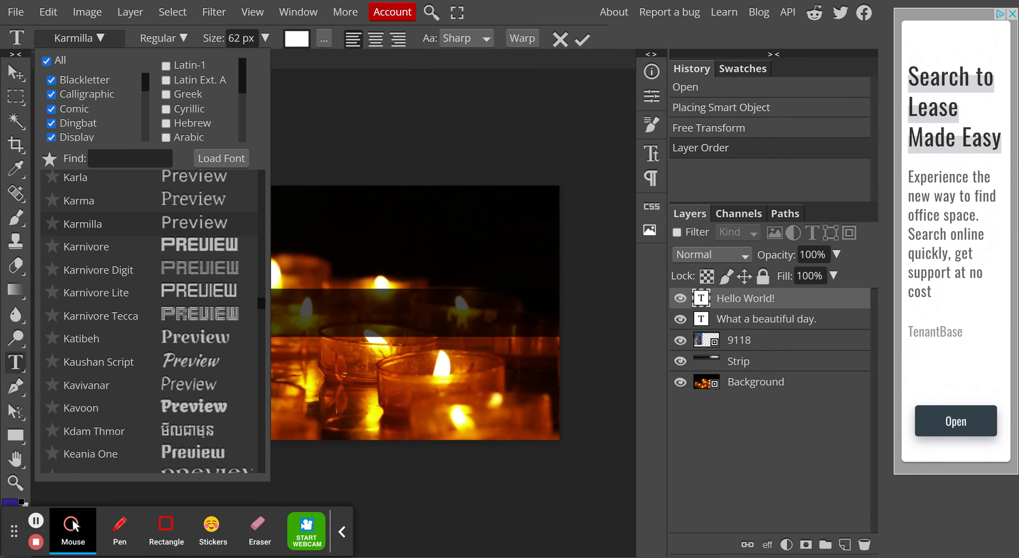
{"action": "left_click", "coordinate": [183, 407]}
{"action": "type", "text": "9/"}
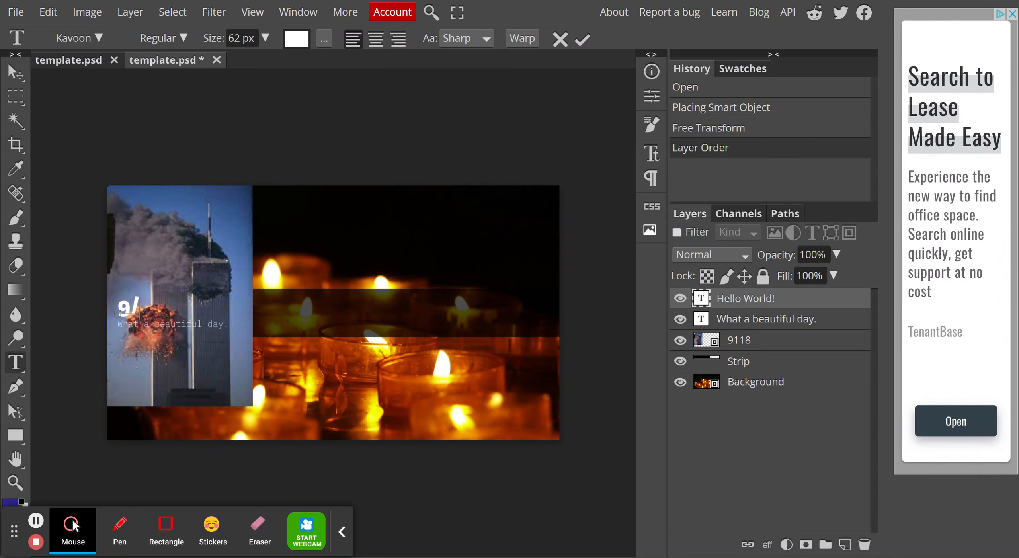
{"action": "type", "text": "11 Tribute"}
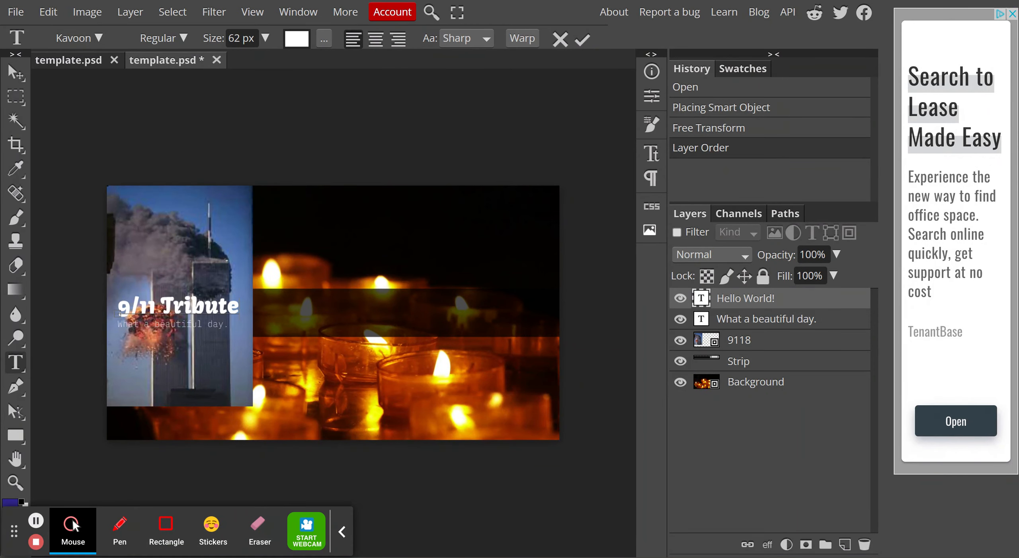
{"action": "left_click", "coordinate": [582, 41]}
- Delete the "What a beautiful day." text layer
{"action": "left_click", "coordinate": [758, 320]}
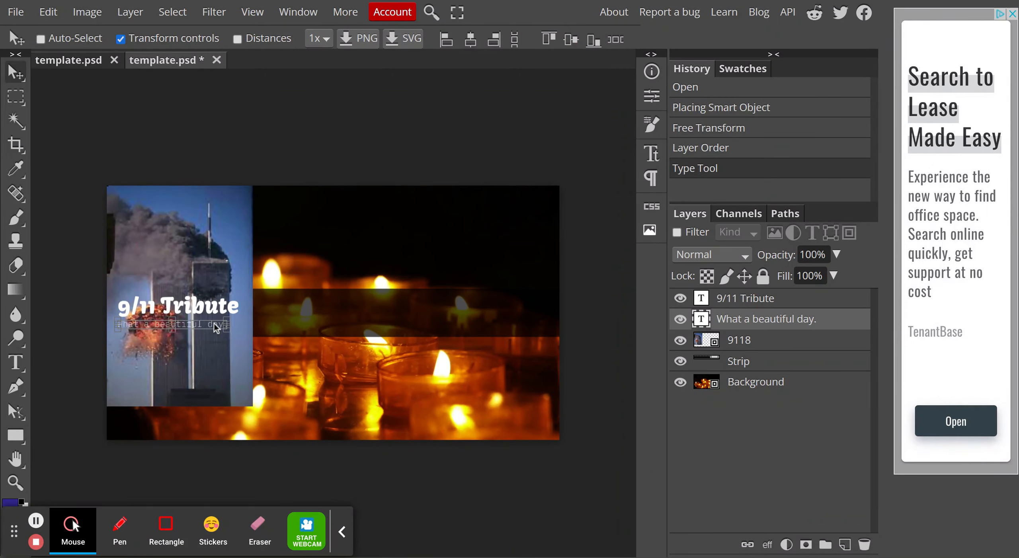
{"action": "left_click", "coordinate": [786, 324]}
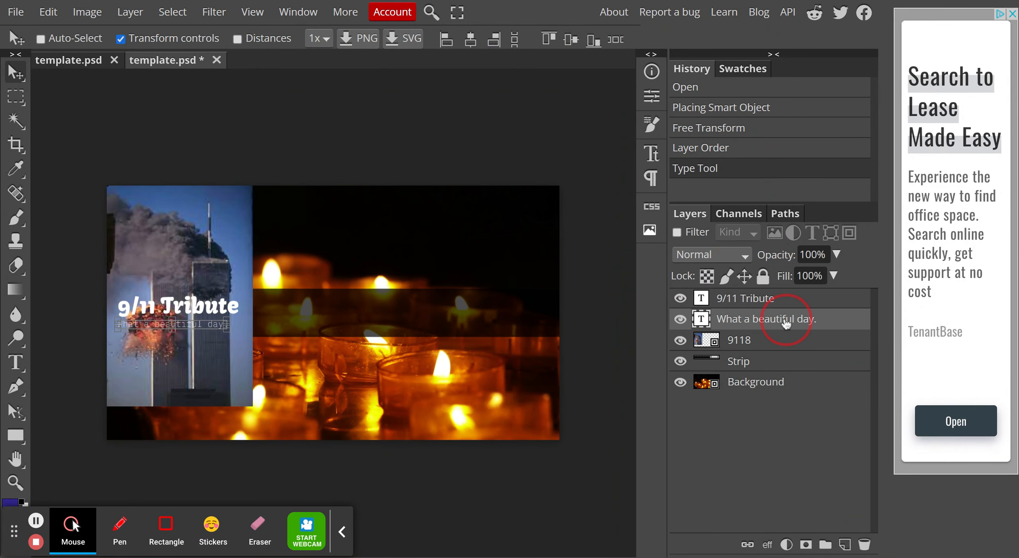
{"action": "key", "text": "Delete"}
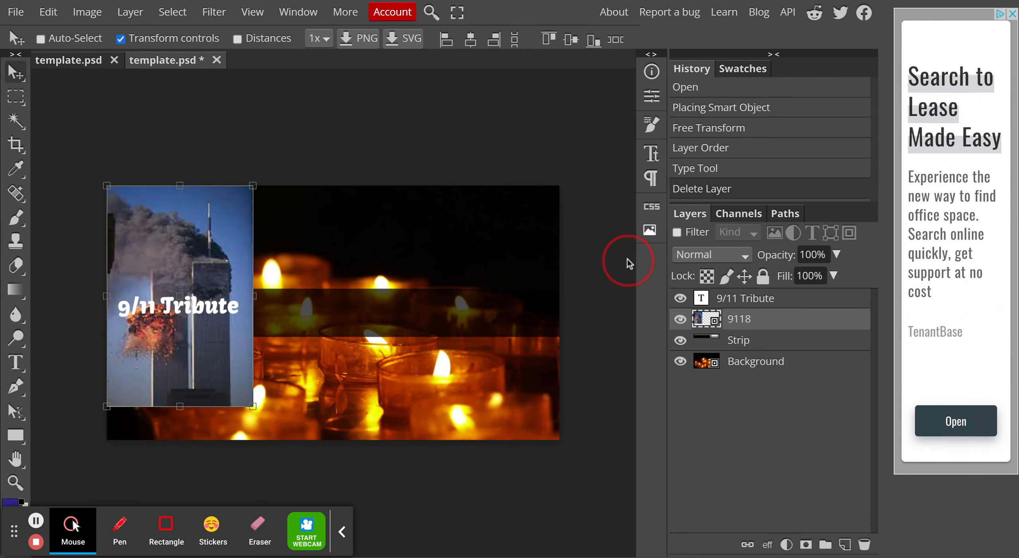
- Reduce the 9/11 Tribute text layer's opacity to 72% and move the text down to the lower edge of the towers photo
{"action": "left_click", "coordinate": [836, 257]}
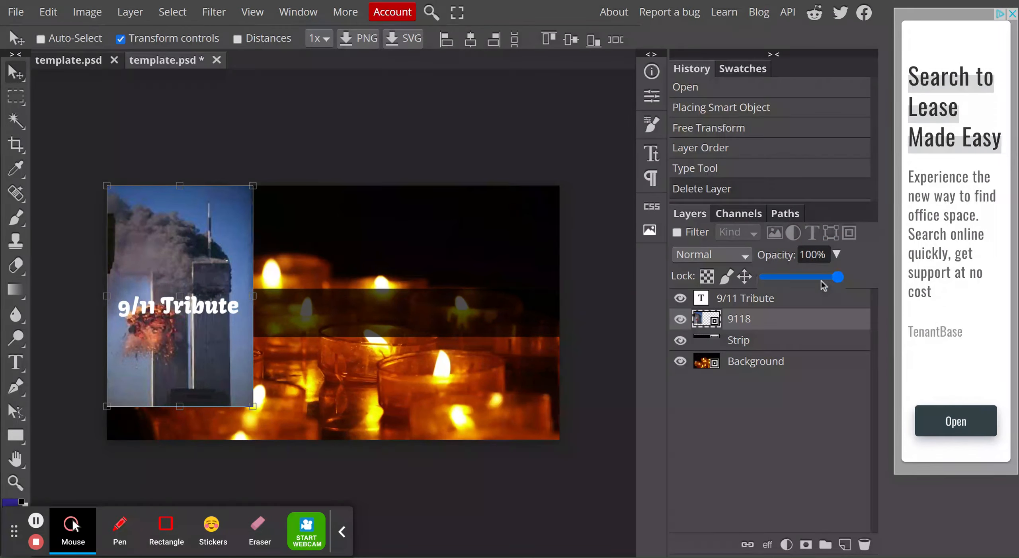
{"action": "left_click", "coordinate": [808, 304]}
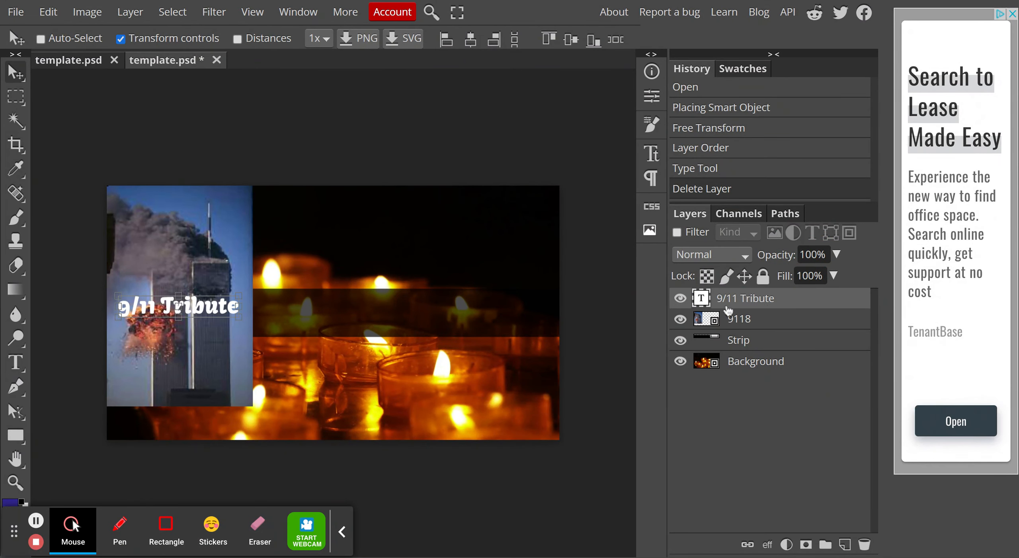
{"action": "left_click", "coordinate": [836, 255]}
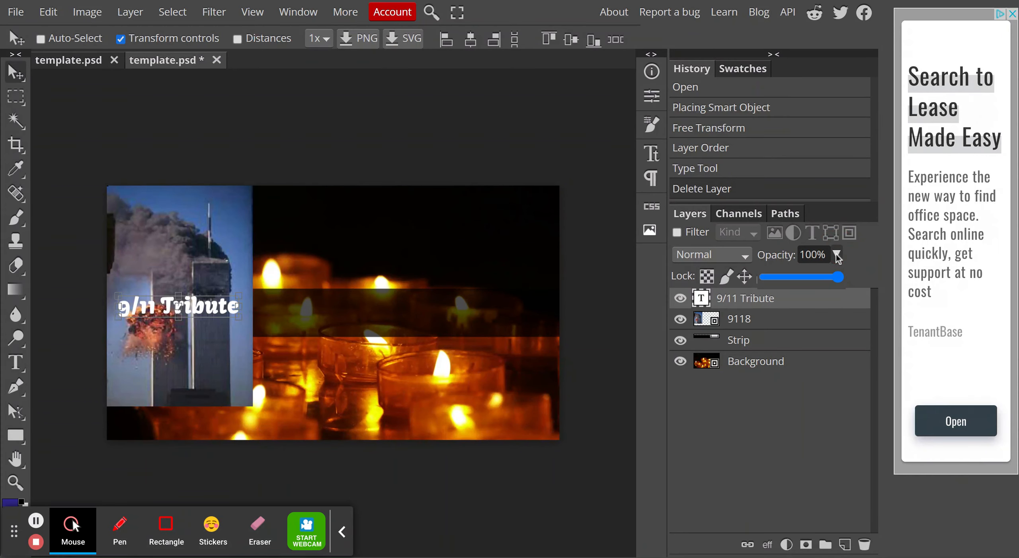
{"action": "left_click_drag", "start_coordinate": [838, 280], "coordinate": [817, 278]}
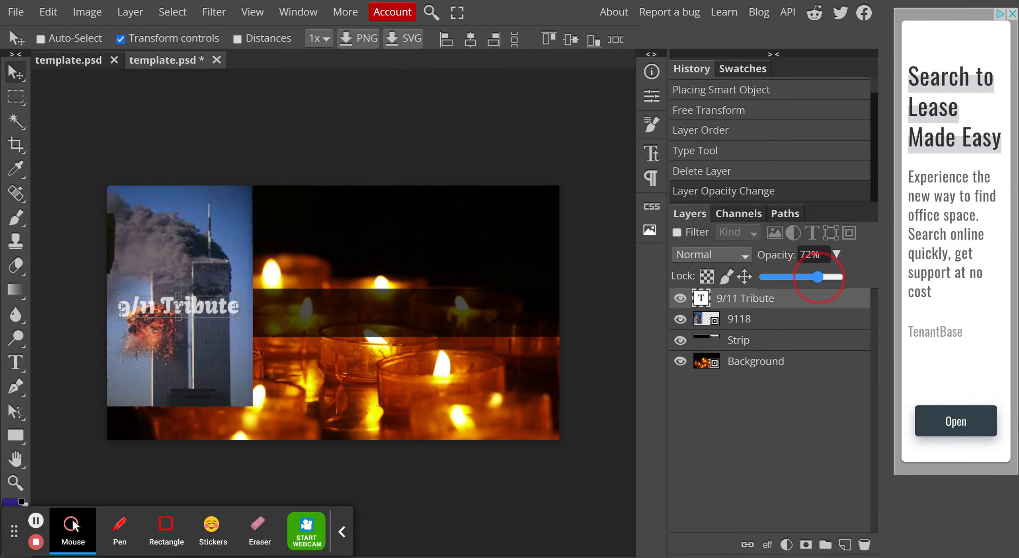
{"action": "left_click", "coordinate": [16, 73]}
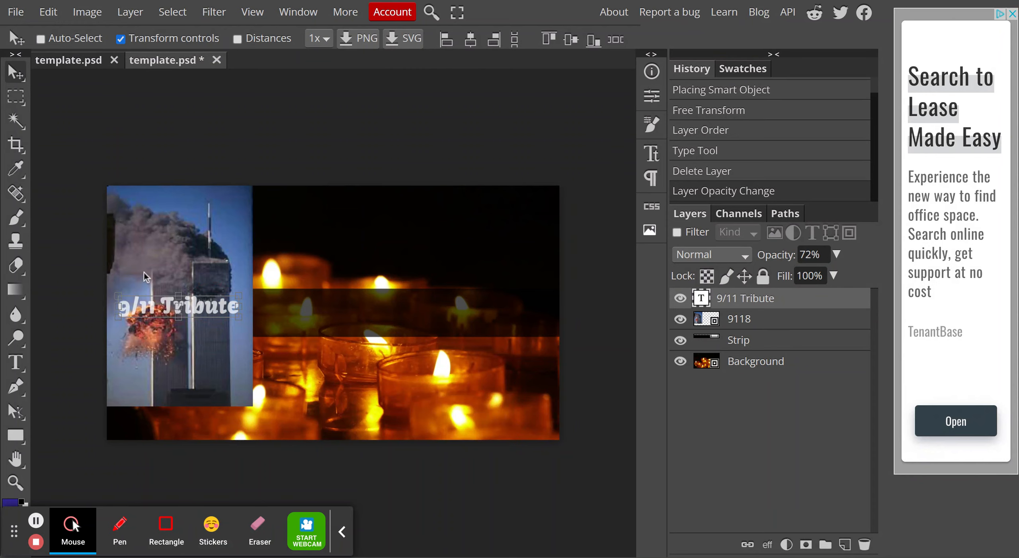
{"action": "left_click_drag", "start_coordinate": [198, 311], "coordinate": [189, 397]}
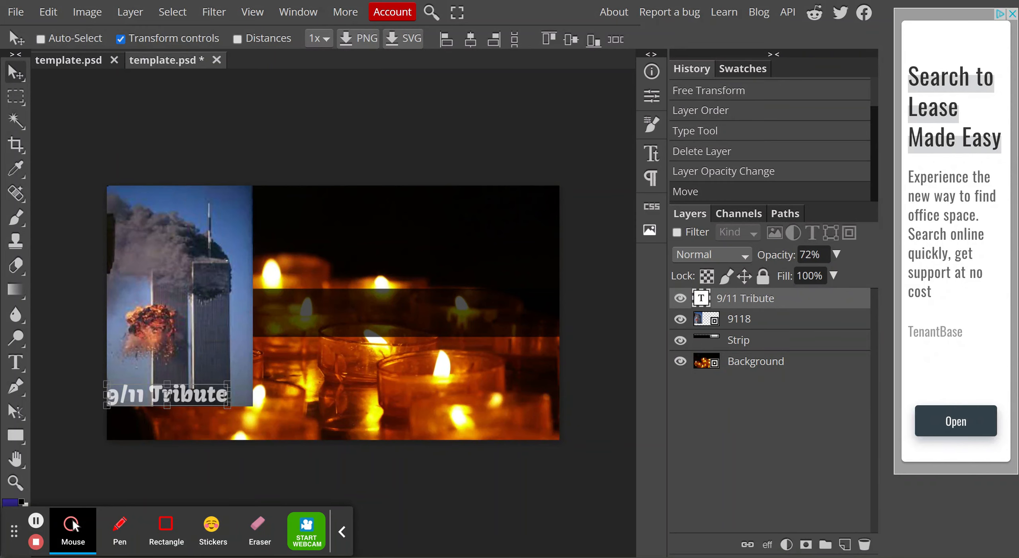
- Add the text "Never Forget the Heroes" beside the photo, widen its box to fit one line, and move it near the canvas's upper edge
{"action": "left_click", "coordinate": [16, 360]}
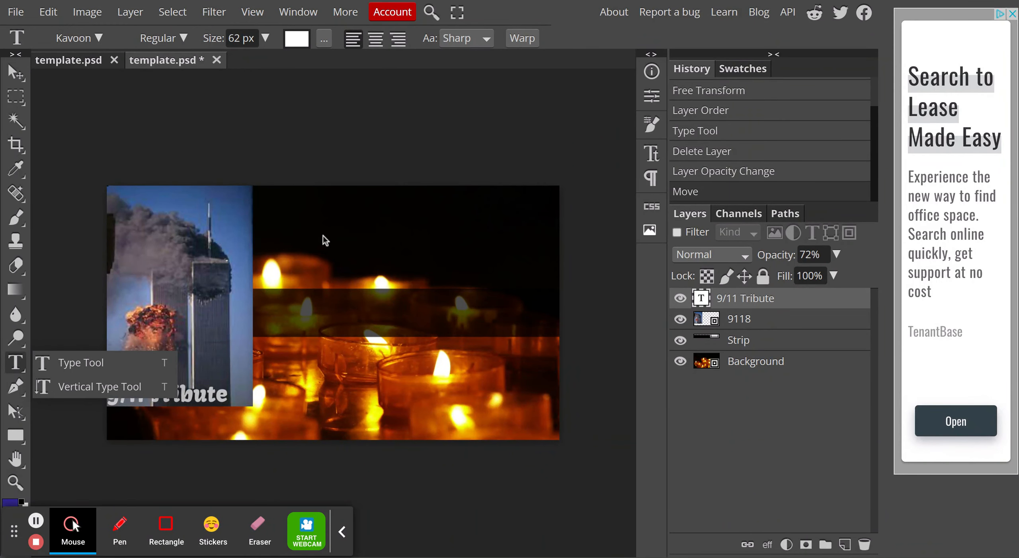
{"action": "left_click_drag", "start_coordinate": [323, 207], "coordinate": [550, 278]}
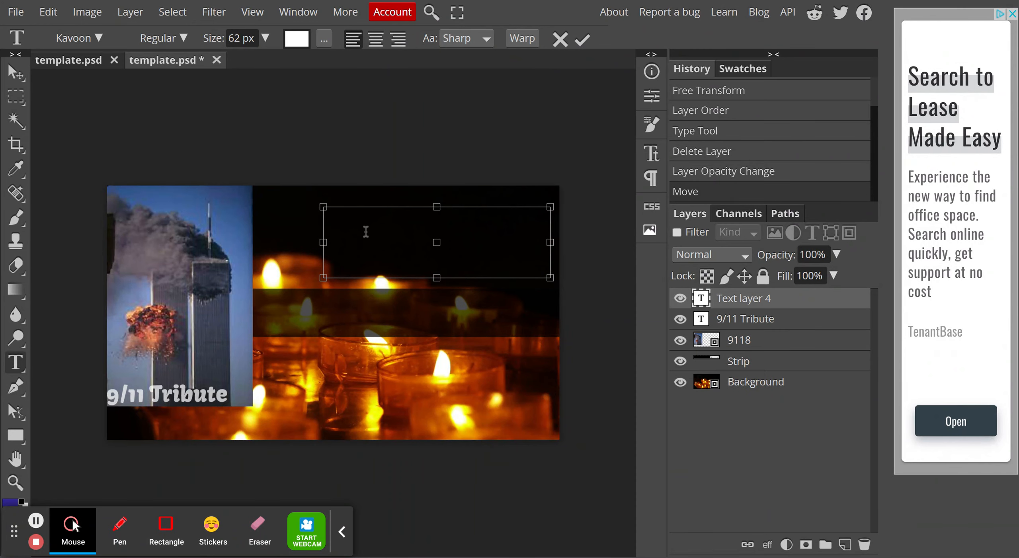
{"action": "left_click", "coordinate": [366, 231]}
{"action": "left_click", "coordinate": [348, 223]}
{"action": "type", "text": "Never Forget the Hero"}
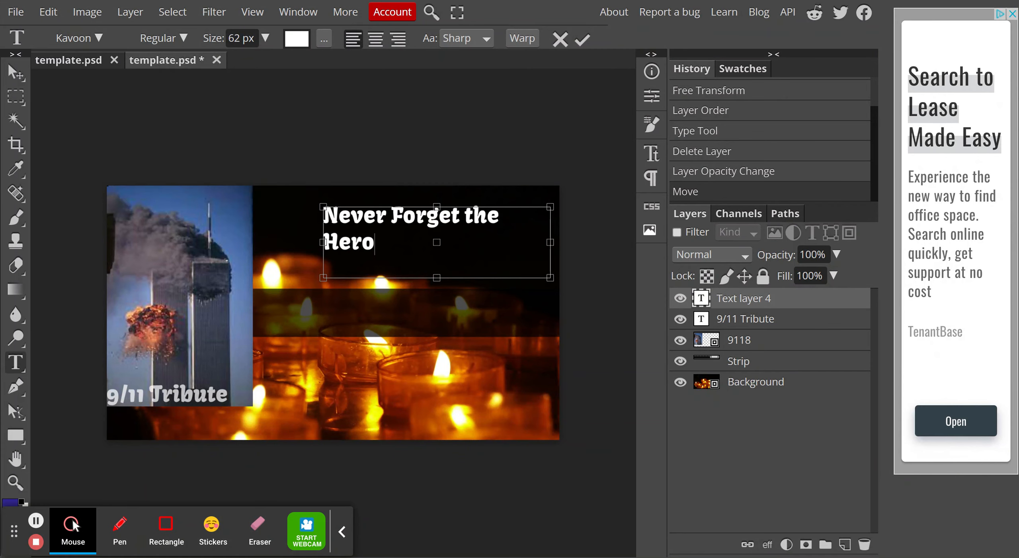
{"action": "type", "text": "es"}
{"action": "left_click_drag", "start_coordinate": [324, 242], "coordinate": [271, 246]}
{"action": "left_click", "coordinate": [15, 72]}
{"action": "left_click_drag", "start_coordinate": [442, 218], "coordinate": [445, 204]}
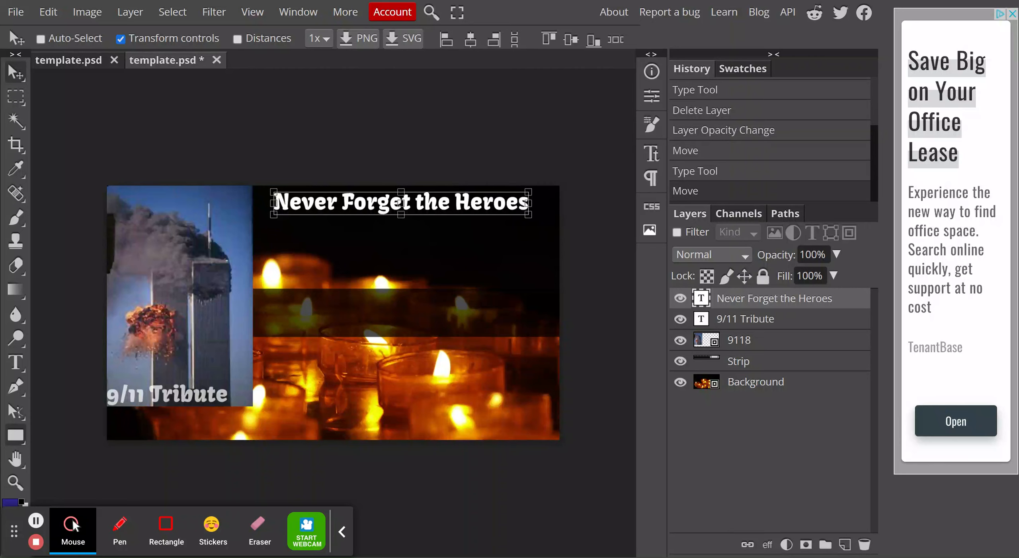
- Draw a gray-filled rectangle across the full canvas width, over the lower part of the photo and candles
{"action": "right_click", "coordinate": [15, 435]}
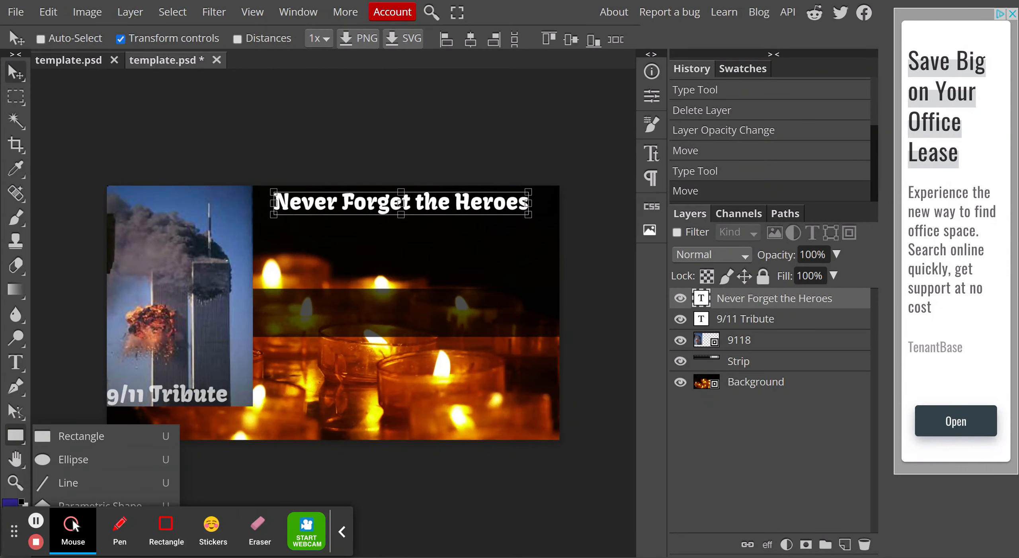
{"action": "left_click", "coordinate": [64, 435]}
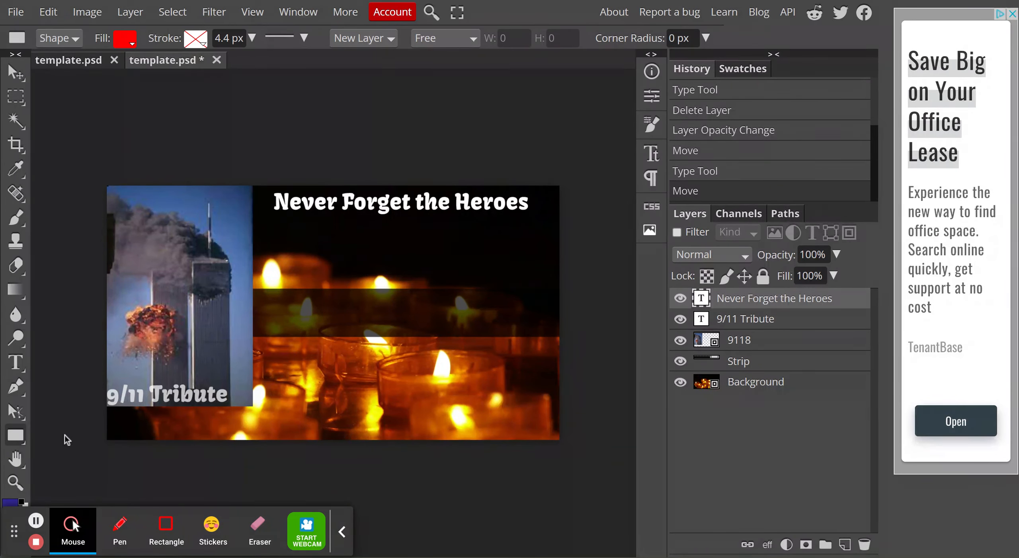
{"action": "left_click", "coordinate": [127, 44]}
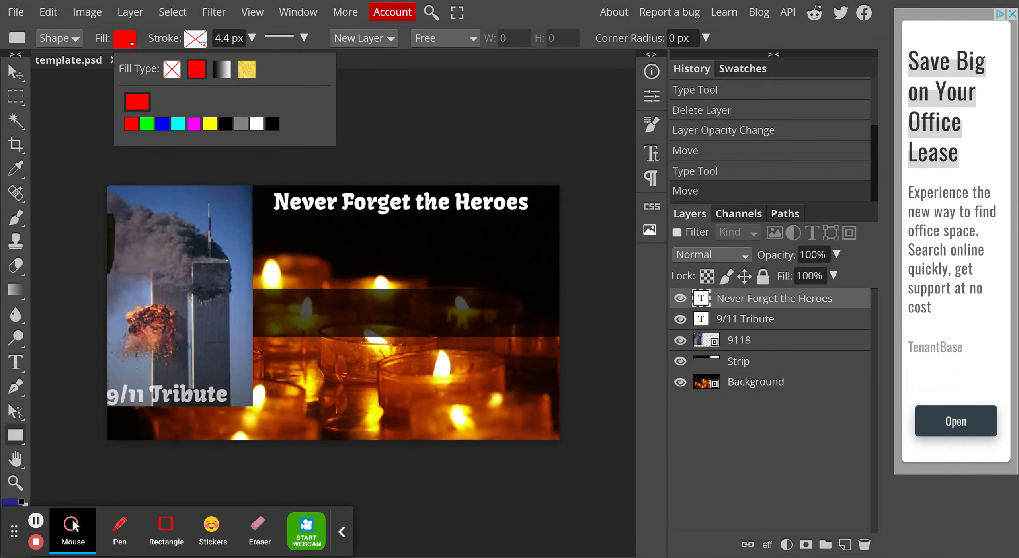
{"action": "left_click", "coordinate": [241, 123]}
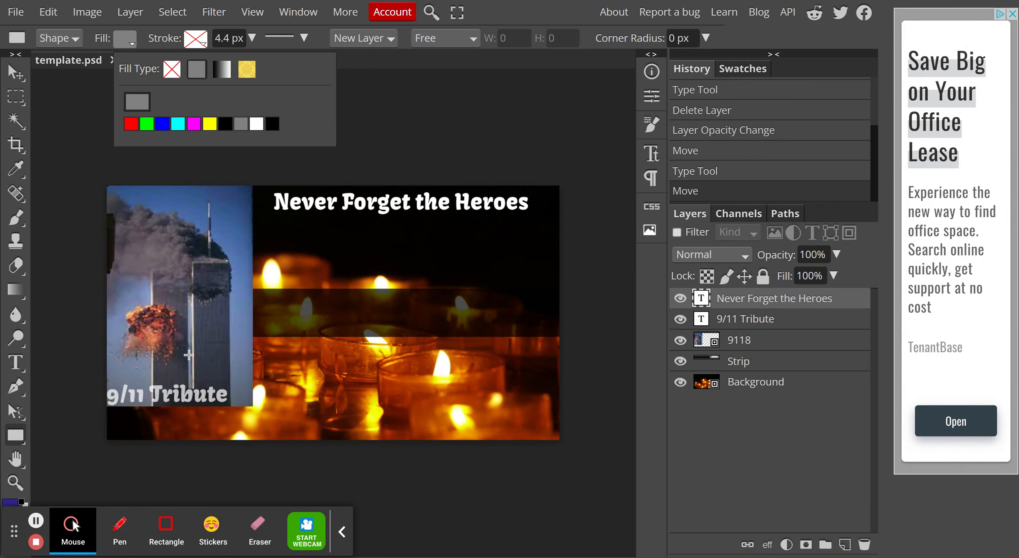
{"action": "left_click_drag", "start_coordinate": [105, 345], "coordinate": [560, 397]}
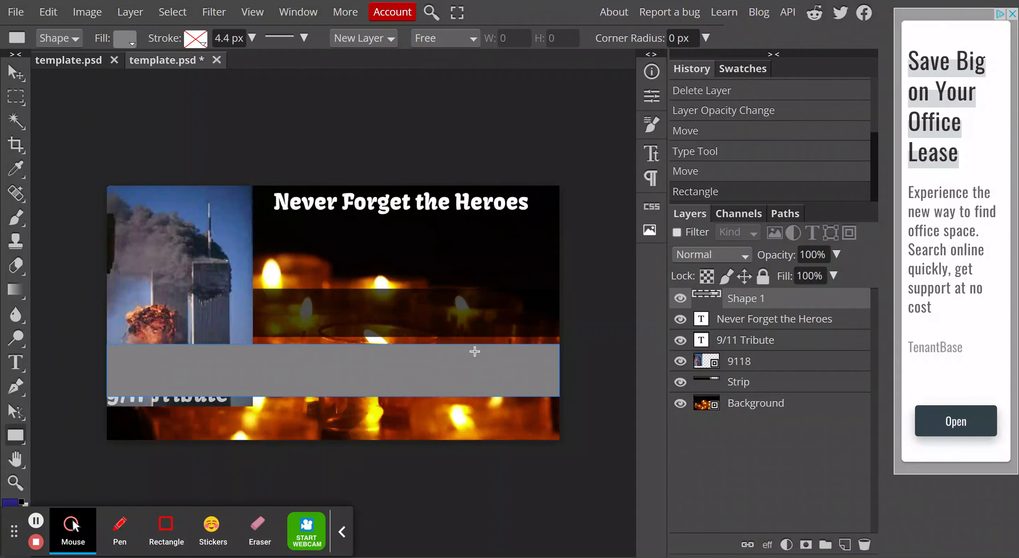
- Move the Shape 1 layer below the 9118 layer and set its opacity to 48%
{"action": "left_click", "coordinate": [769, 300]}
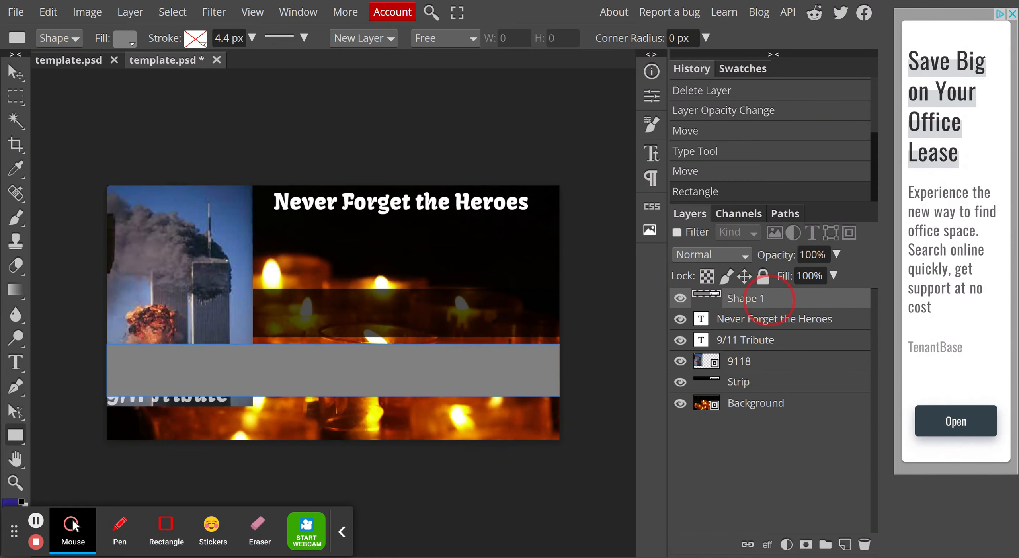
{"action": "left_click_drag", "start_coordinate": [769, 300], "coordinate": [769, 369]}
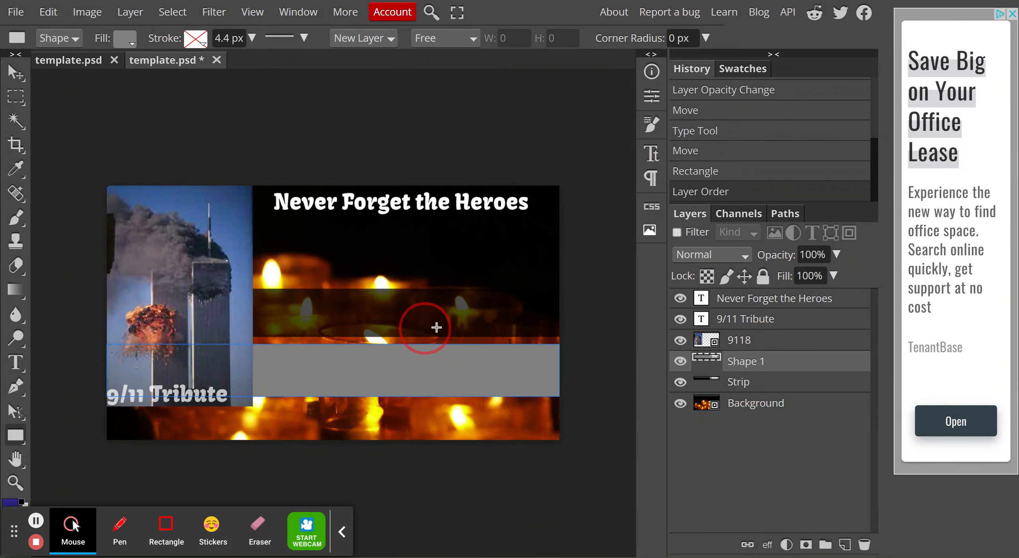
{"action": "left_click", "coordinate": [836, 255]}
{"action": "left_click_drag", "start_coordinate": [839, 278], "coordinate": [800, 277]}
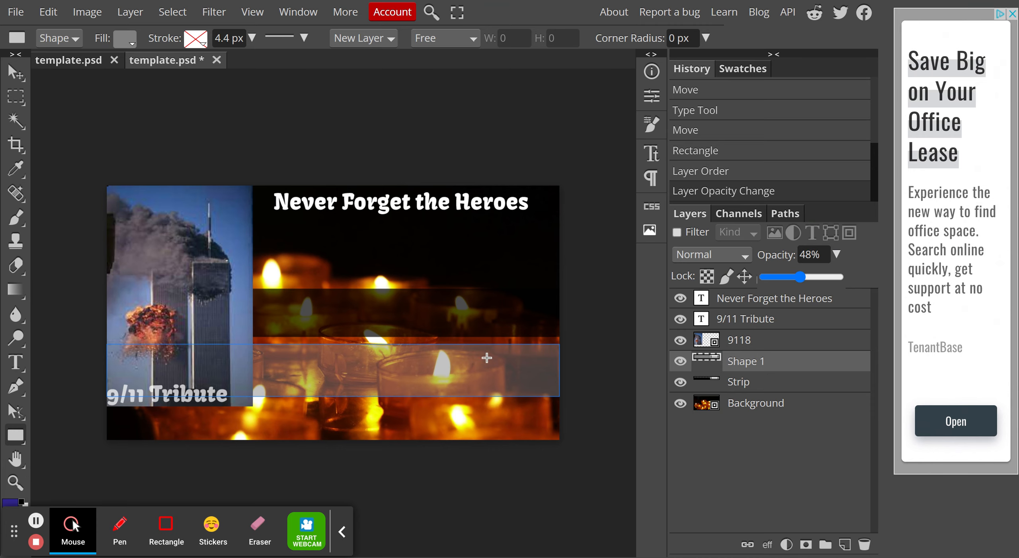
- Create a text box over the gray band to the right of the photo and enter a person's first name
{"action": "left_click", "coordinate": [16, 363]}
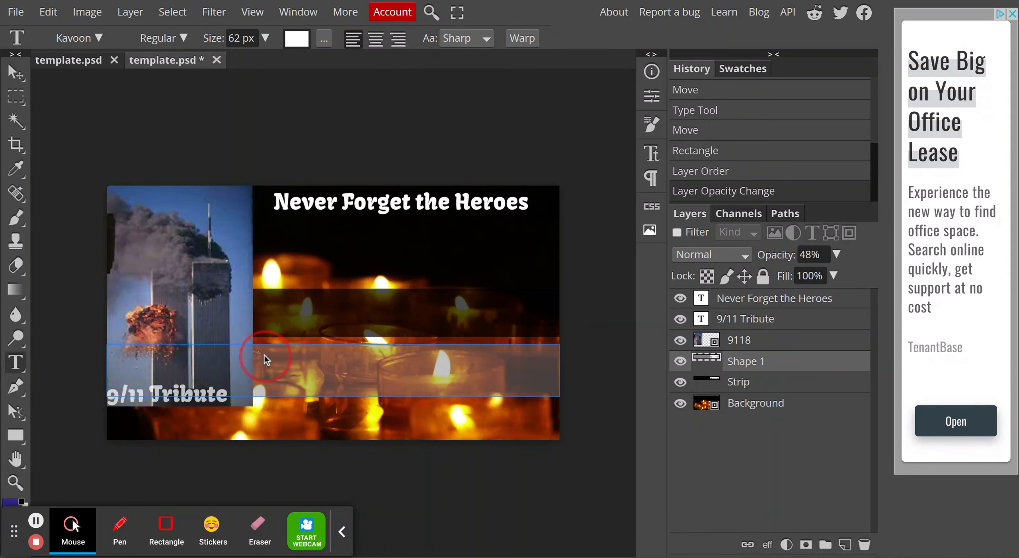
{"action": "left_click_drag", "start_coordinate": [263, 355], "coordinate": [573, 393]}
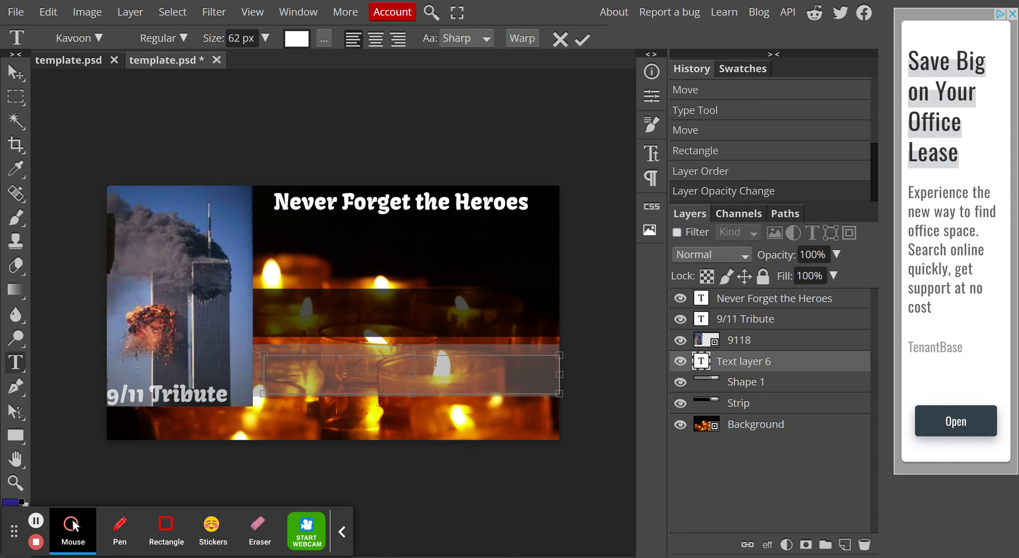
{"action": "left_click_drag", "start_coordinate": [412, 355], "coordinate": [412, 346]}
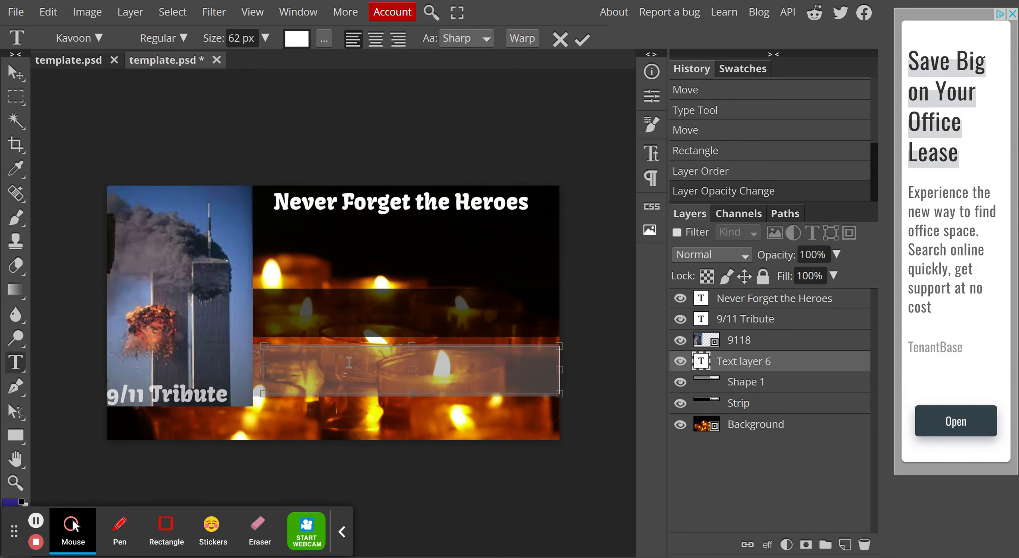
{"action": "type", "text": "Laurel"}
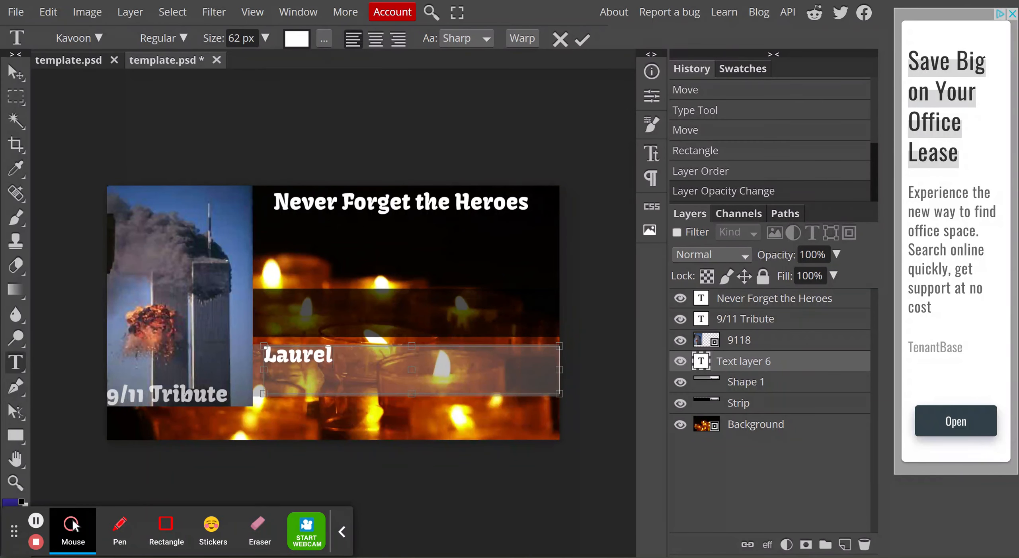
- Set the name text on the gray band to 20 px and change its font to Khand
{"action": "key", "text": "ctrl+a"}
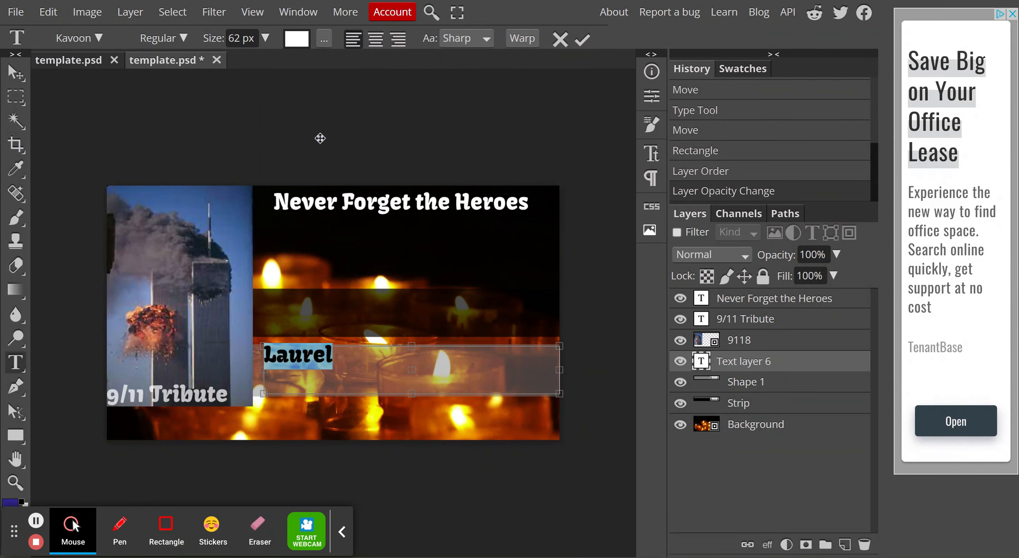
{"action": "left_click", "coordinate": [244, 39]}
{"action": "key", "text": "BackSpace"}
{"action": "key", "text": "BackSpace"}
{"action": "key", "text": "BackSpace"}
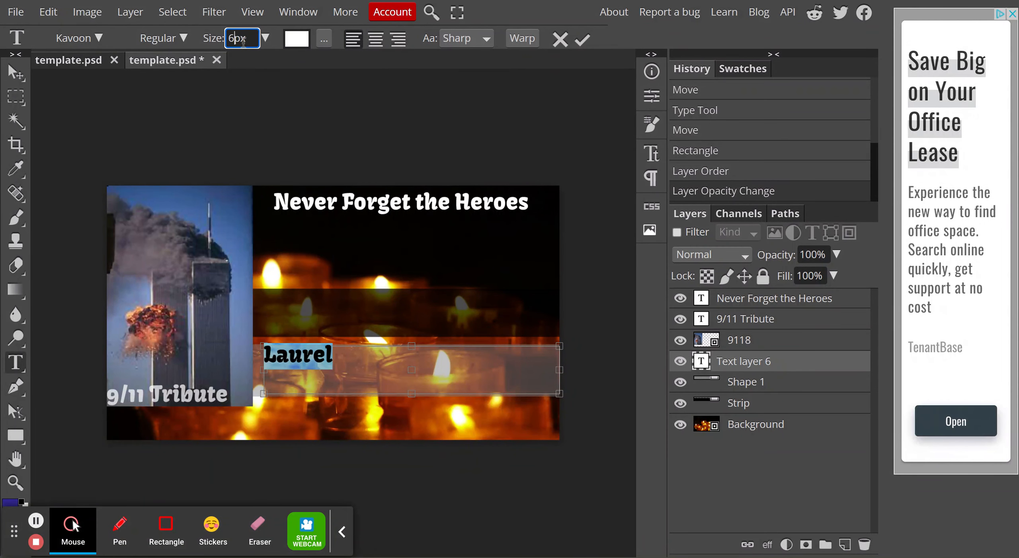
{"action": "type", "text": "20"}
{"action": "key", "text": "Return"}
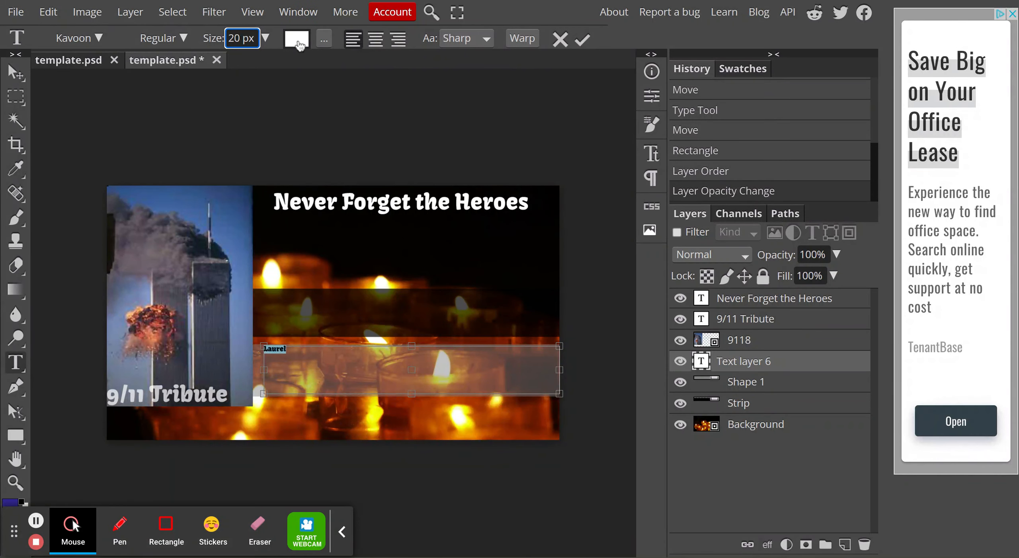
{"action": "left_click", "coordinate": [100, 37]}
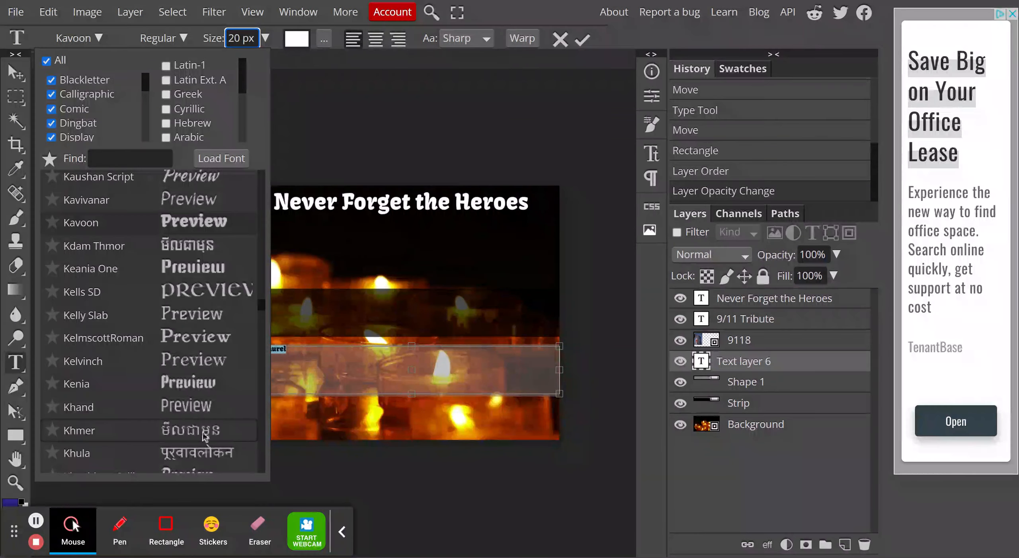
{"action": "left_click", "coordinate": [197, 406]}
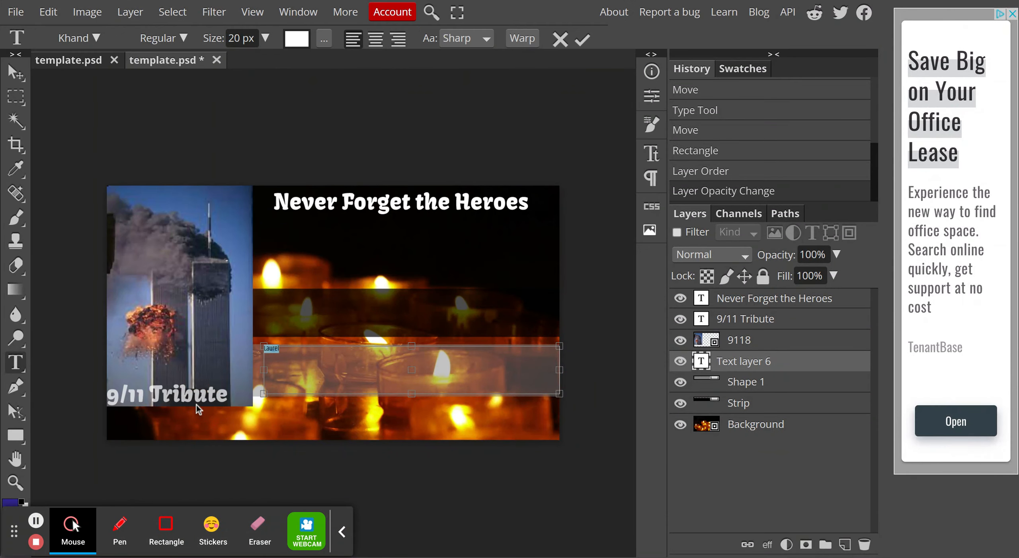
- Extend the text with "as many names that you wanted to add. This is a tribute to the families of the fallen post 9/11."
{"action": "left_click", "coordinate": [286, 348]}
{"action": "type", "text": "many names that you wanted to add."}
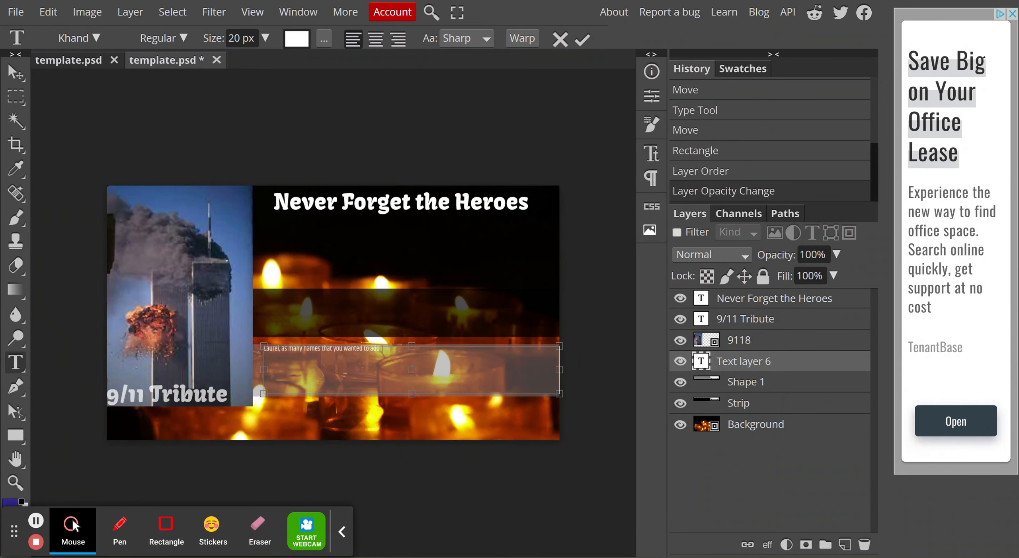
{"action": "type", "text": " This is a tribute to the families of the fallen post 9/11."}
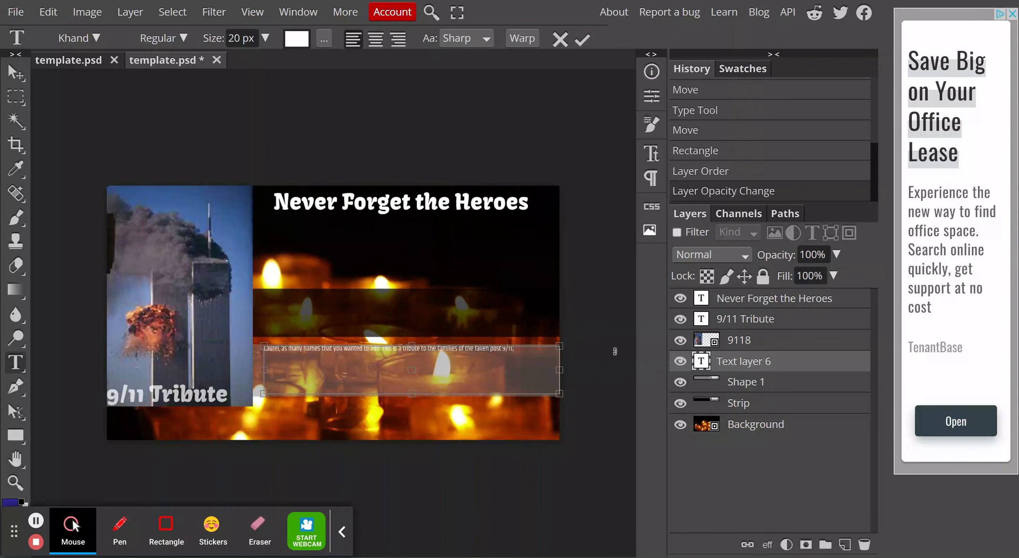
- Step back to the Layer Order history state and return to the Layer Opacity Change state
{"action": "left_click", "coordinate": [731, 171]}
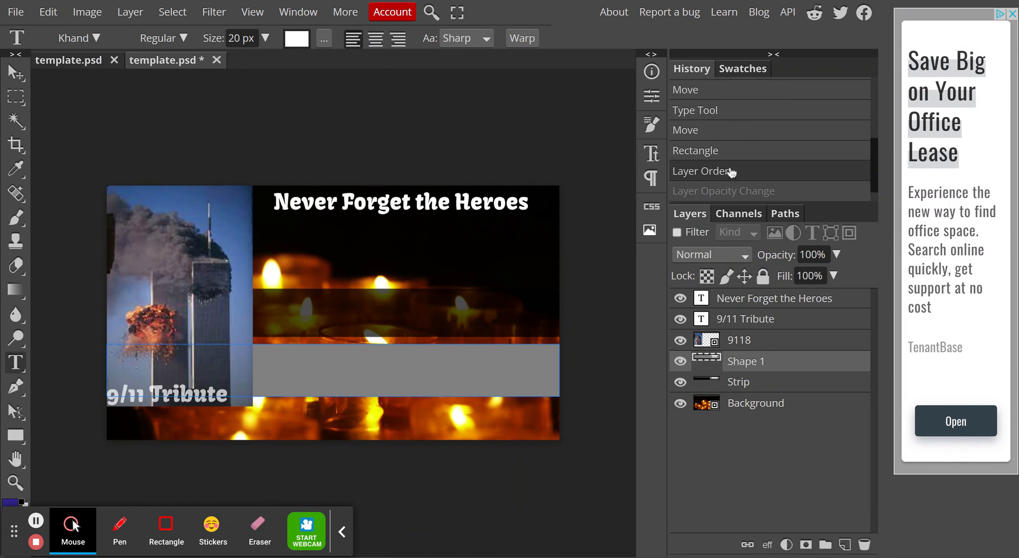
{"action": "left_click", "coordinate": [733, 194]}
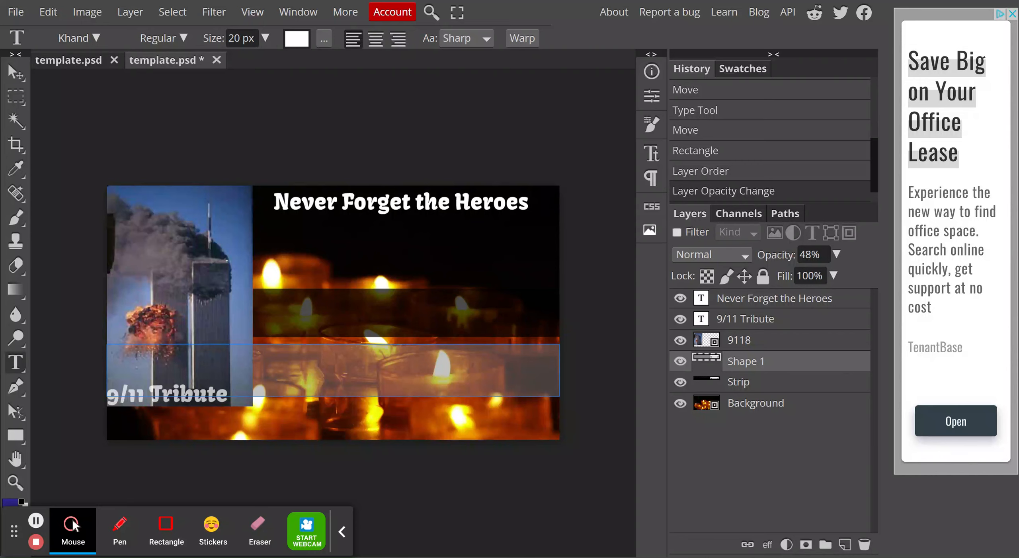
- Save the tribute graphic as a PSD file
{"action": "left_click", "coordinate": [16, 12]}
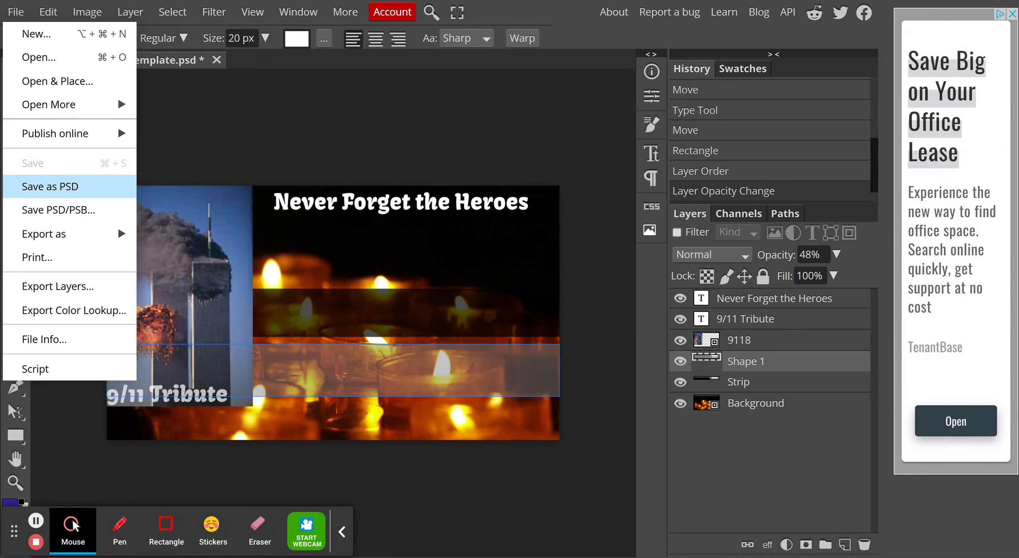
{"action": "left_click", "coordinate": [84, 190]}
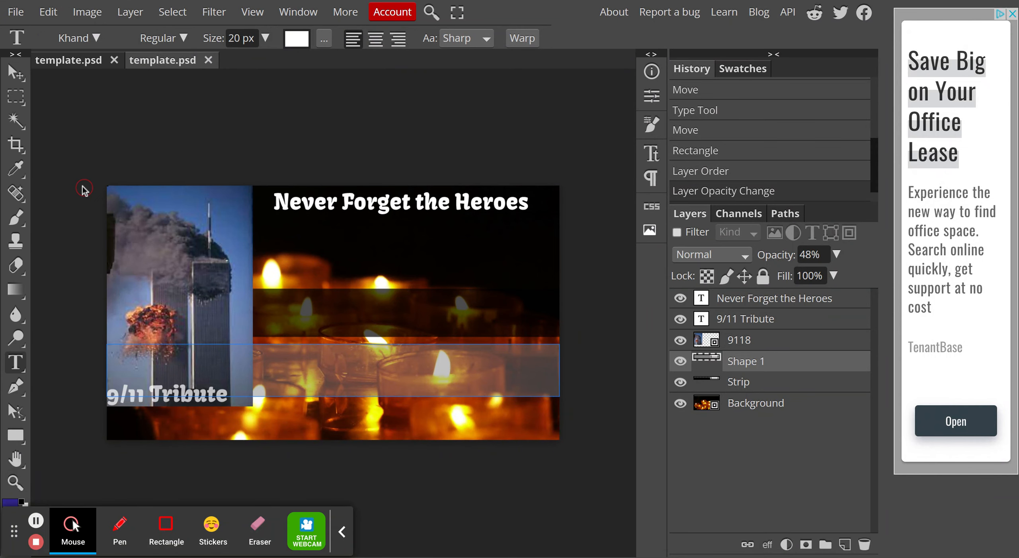